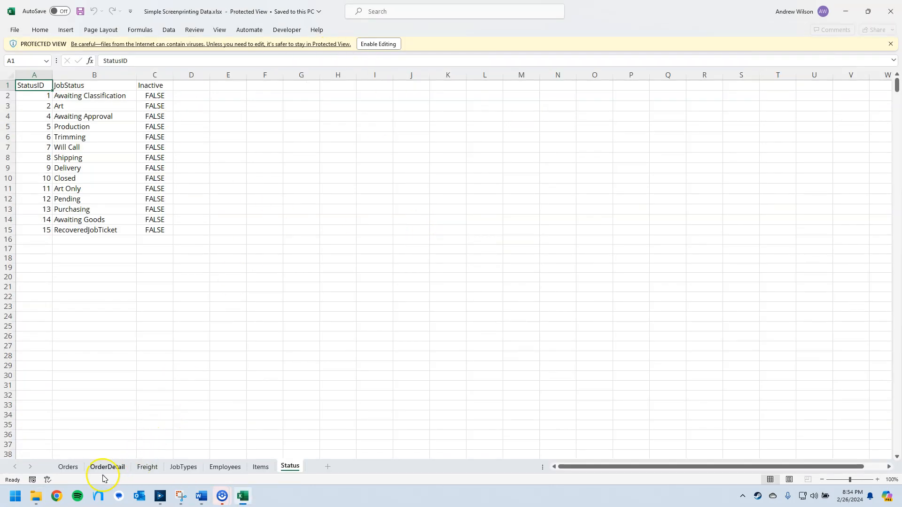
Review the workbook's Orders sheet and the report requirements in the Weekly Challenge document, and close the workbook.
{"action": "left_click", "coordinate": [68, 466]}
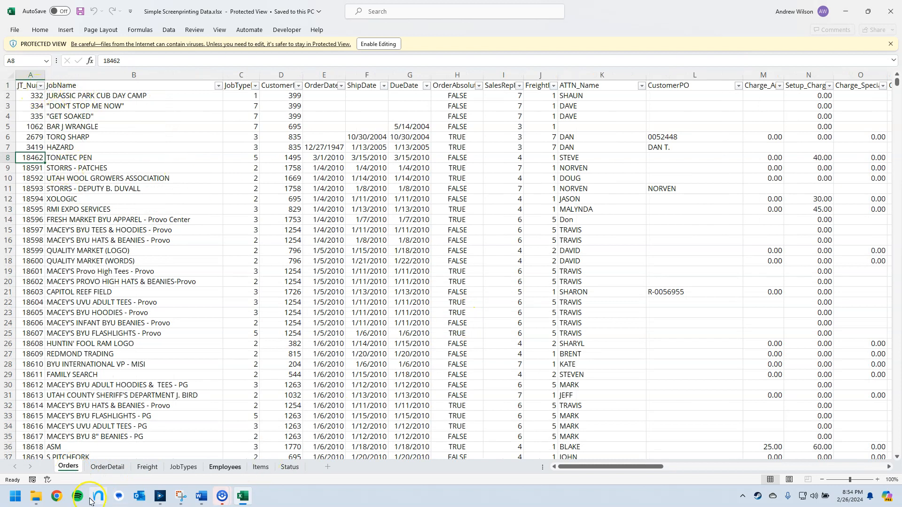
{"action": "left_click", "coordinate": [201, 496]}
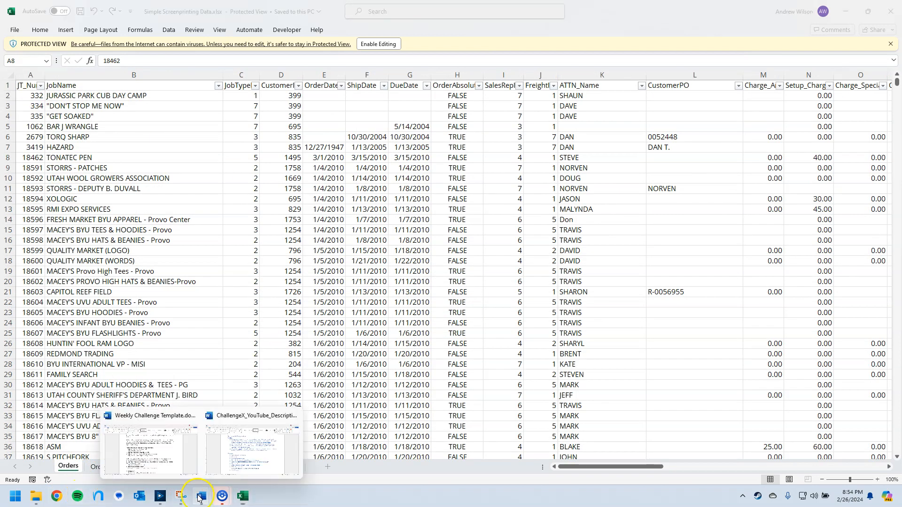
{"action": "left_click", "coordinate": [164, 464]}
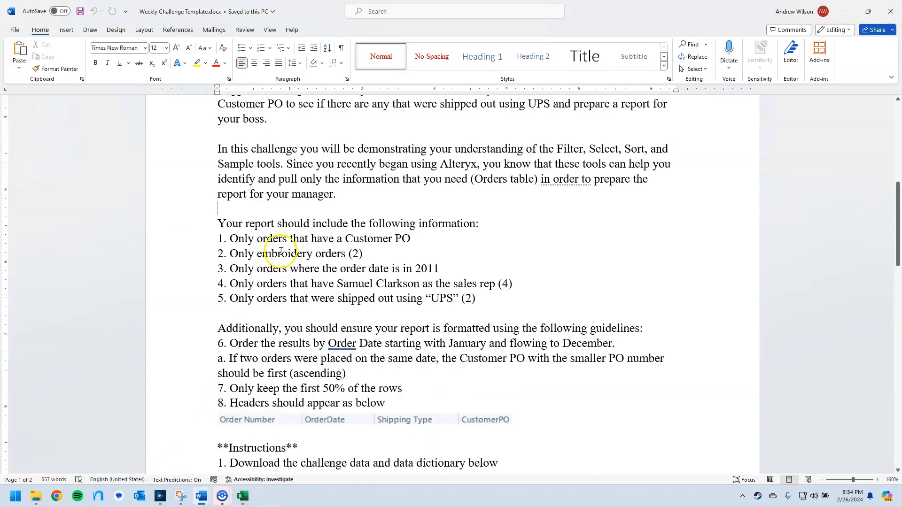
{"action": "left_click", "coordinate": [241, 498]}
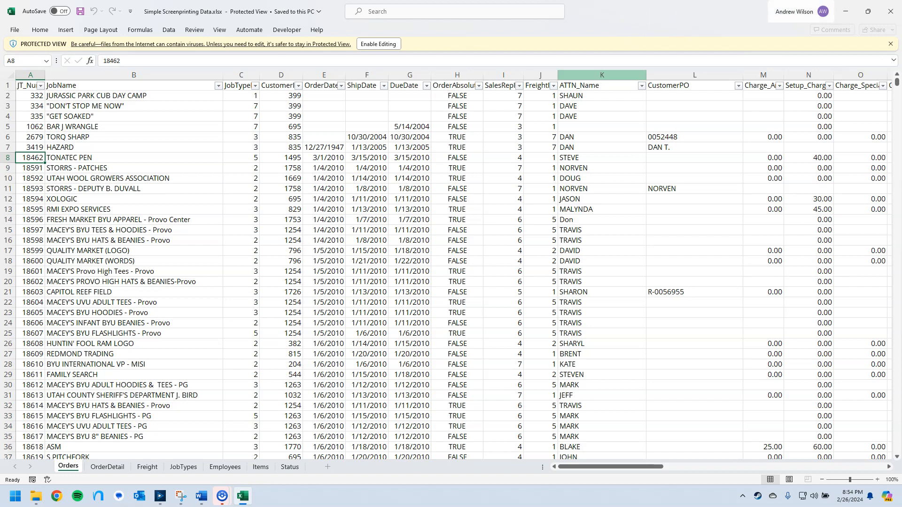
{"action": "left_click", "coordinate": [890, 11]}
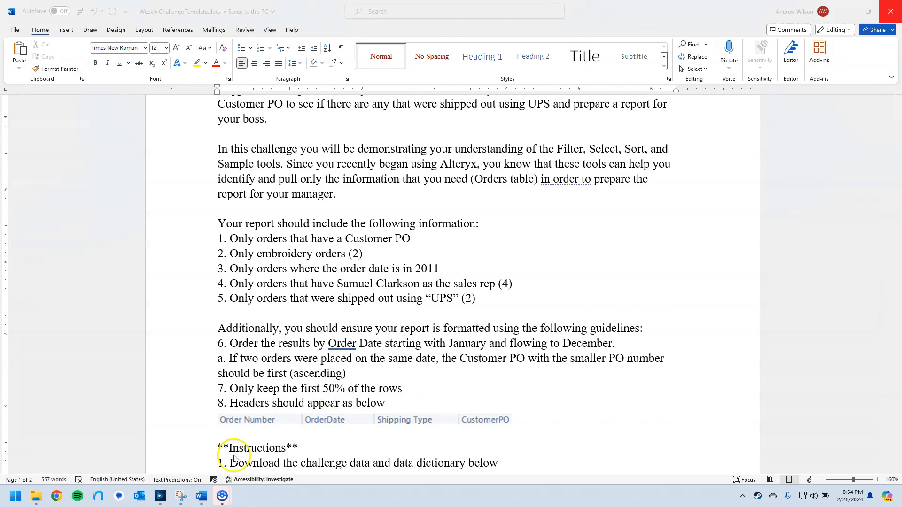
Switch to Alteryx Designer and add Simple Screenprinting Data.xlsx to the empty workflow as input data, using the Orders sheet.
{"action": "left_click", "coordinate": [161, 496]}
{"action": "left_click", "coordinate": [180, 495]}
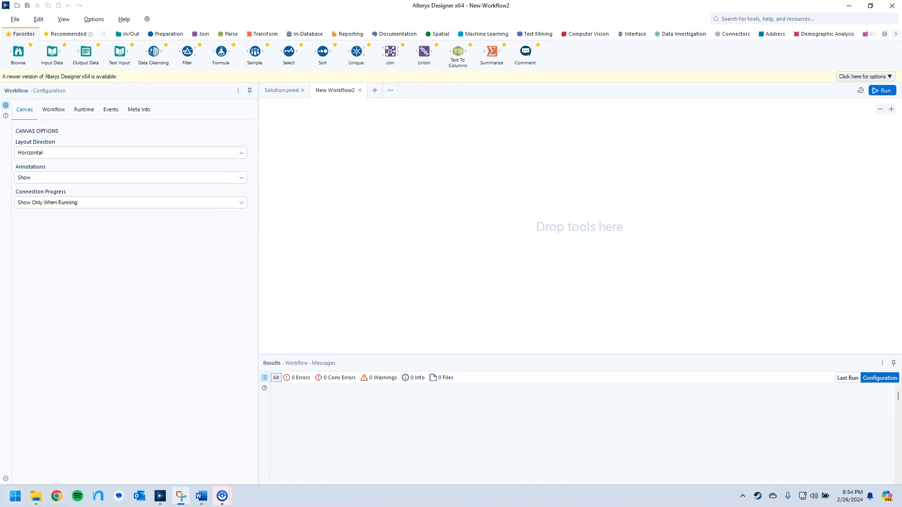
{"action": "left_click_drag", "start_coordinate": [142, 78], "coordinate": [306, 157]}
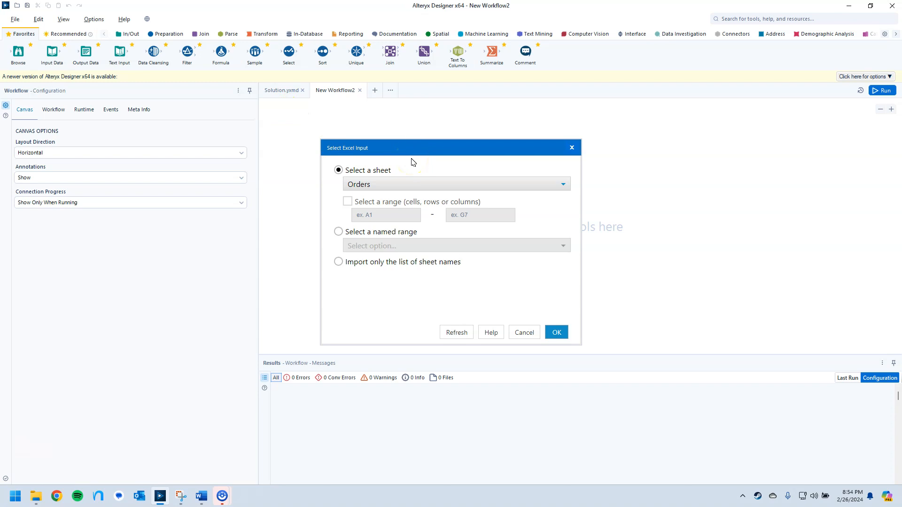
{"action": "left_click", "coordinate": [379, 184]}
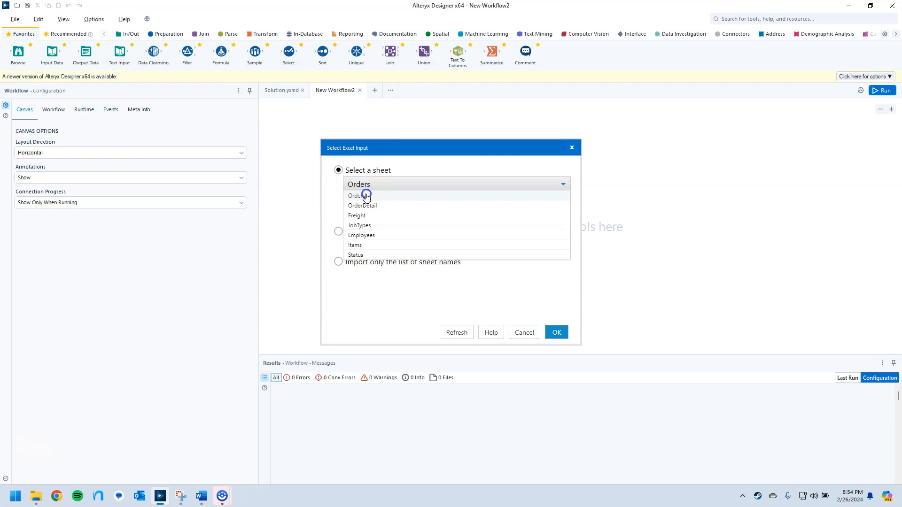
{"action": "left_click", "coordinate": [367, 195]}
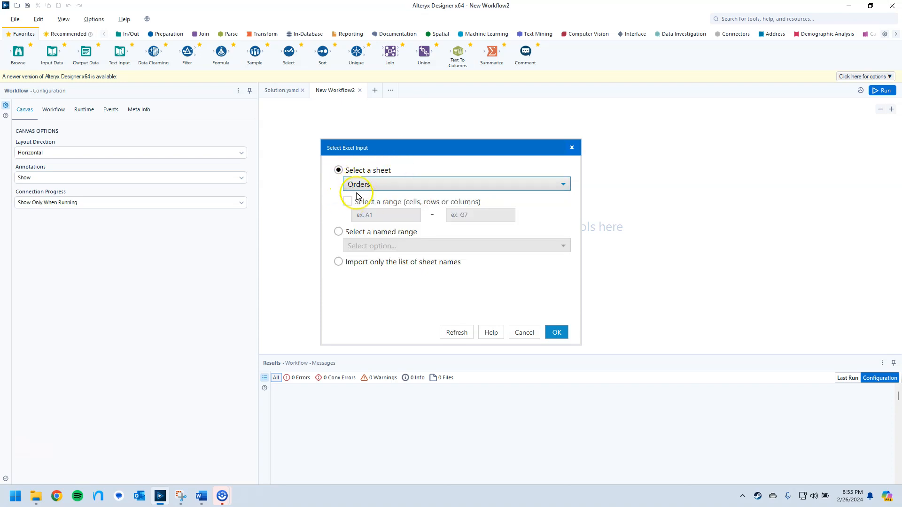
{"action": "left_click", "coordinate": [556, 332]}
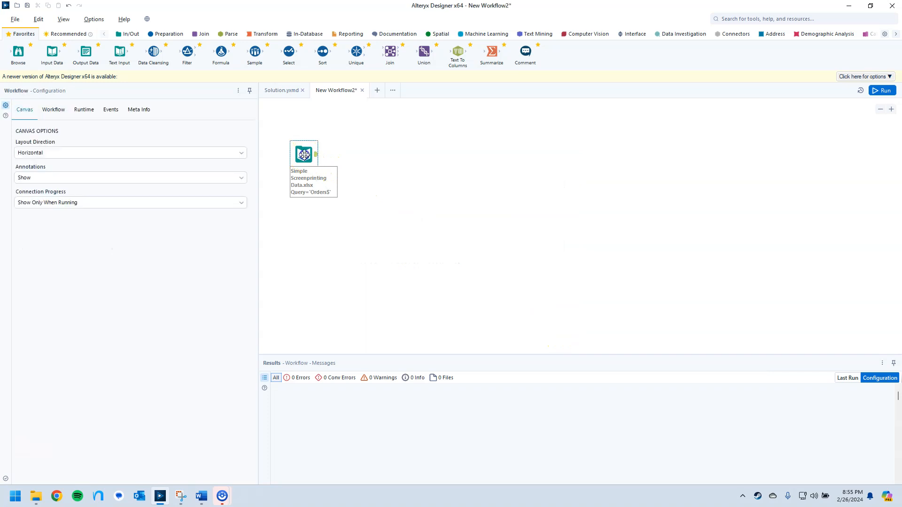
Check the input tool's configuration to verify which sheet it reads.
{"action": "left_click", "coordinate": [304, 155]}
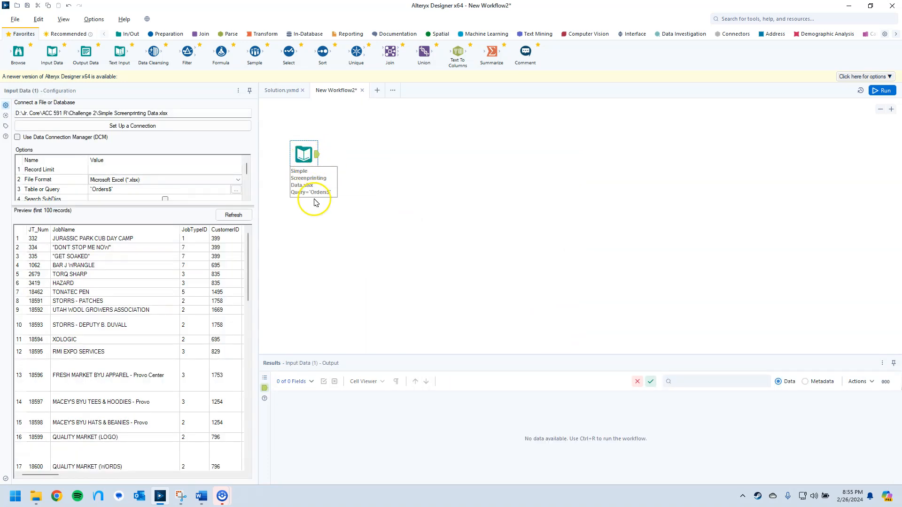
{"action": "left_click", "coordinate": [104, 189]}
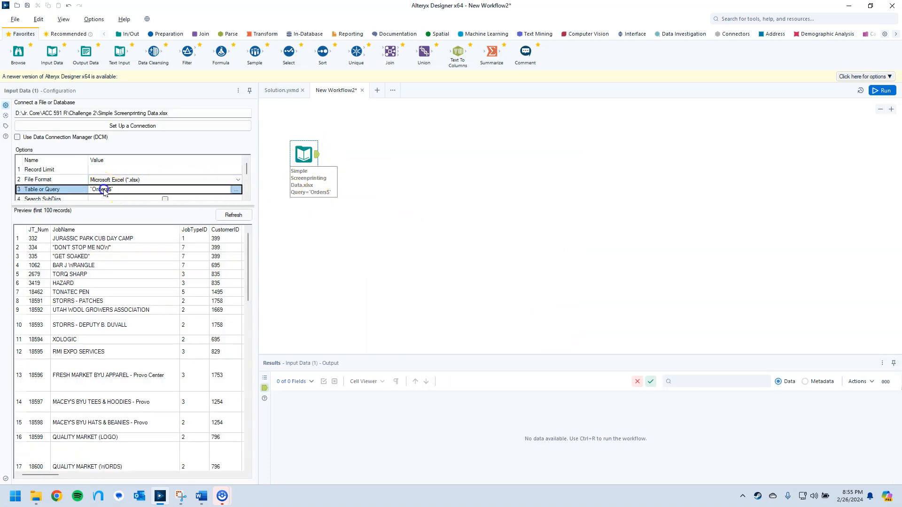
{"action": "left_click", "coordinate": [363, 190]}
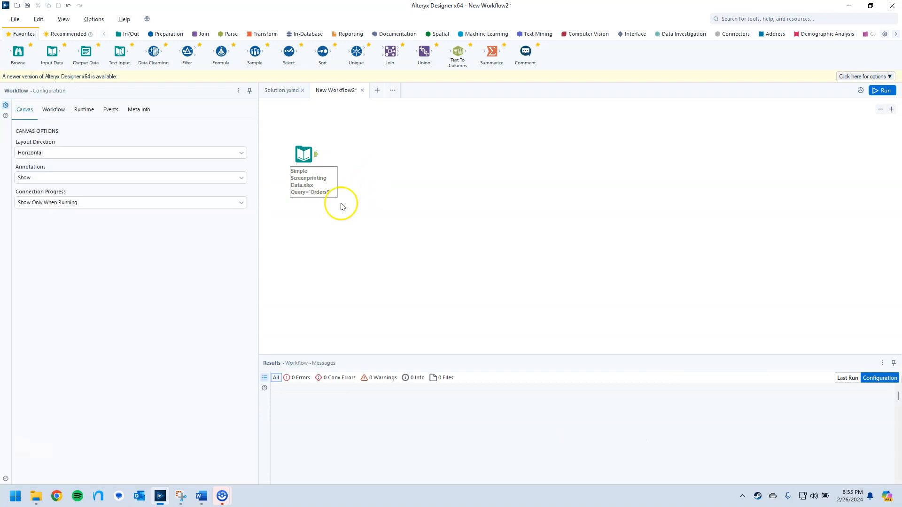
Switch to the Weekly Challenge document in Word, read report requirements 1 to 5, and return to the Alteryx workflow.
{"action": "mouse_move", "coordinate": [201, 493]}
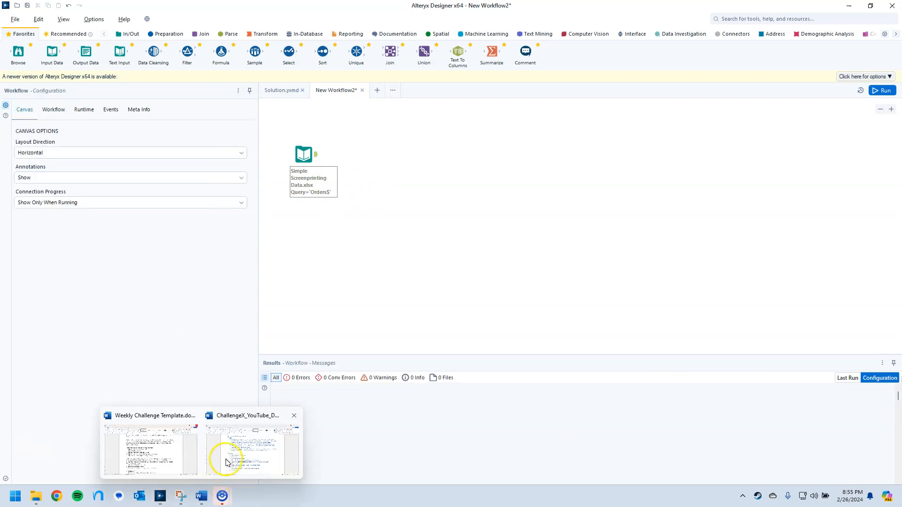
{"action": "left_click", "coordinate": [176, 460]}
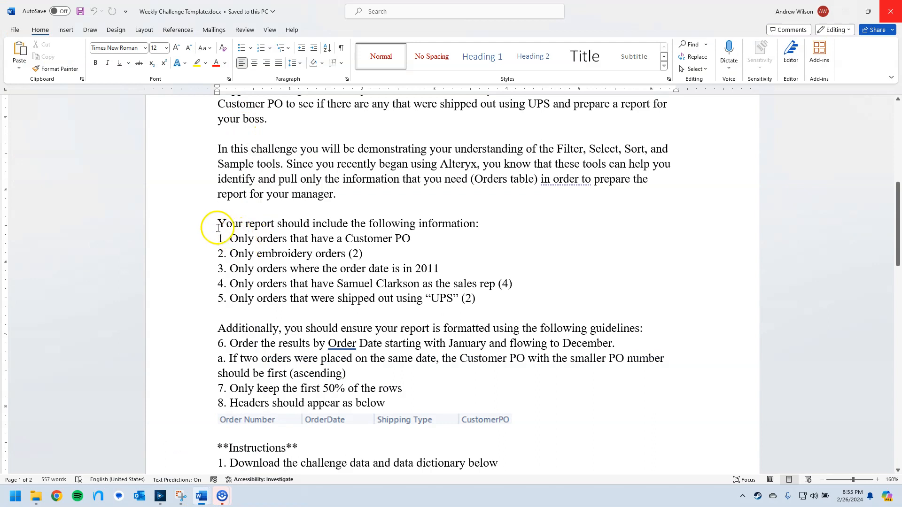
{"action": "left_click_drag", "start_coordinate": [217, 228], "coordinate": [523, 289]}
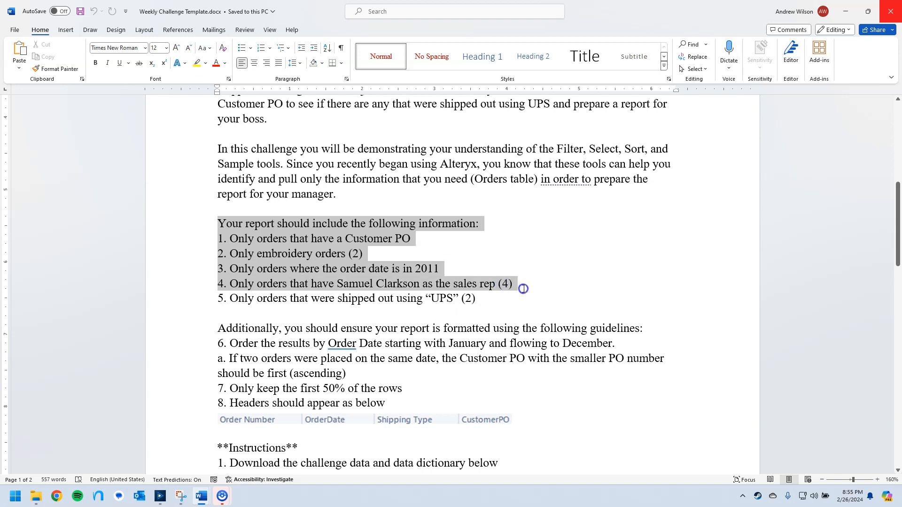
{"action": "left_click_drag", "start_coordinate": [523, 288], "coordinate": [523, 294]}
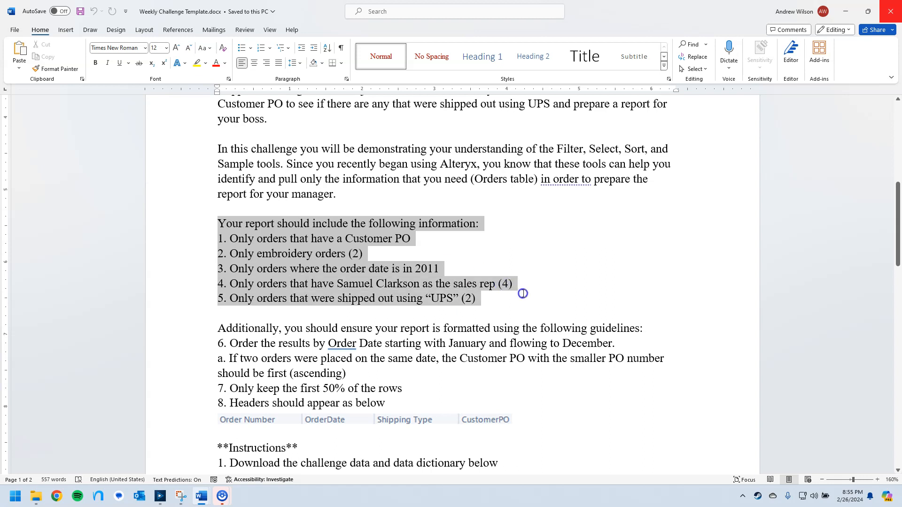
{"action": "left_click", "coordinate": [522, 234]}
{"action": "left_click_drag", "start_coordinate": [599, 11], "coordinate": [901, 173]}
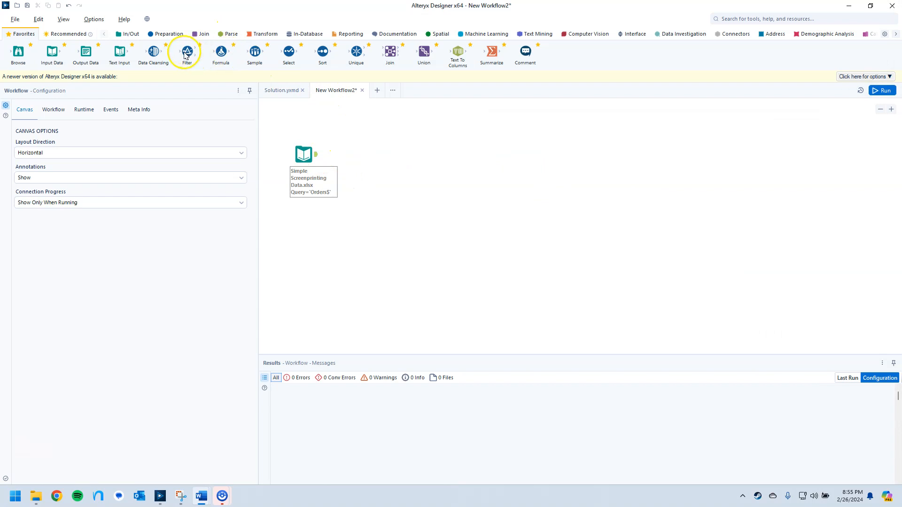
Connect a Filter tool to the input data and set its basic filter to CustomerPO Is not null.
{"action": "mouse_move", "coordinate": [189, 49]}
{"action": "left_click_drag", "start_coordinate": [184, 53], "coordinate": [343, 154]}
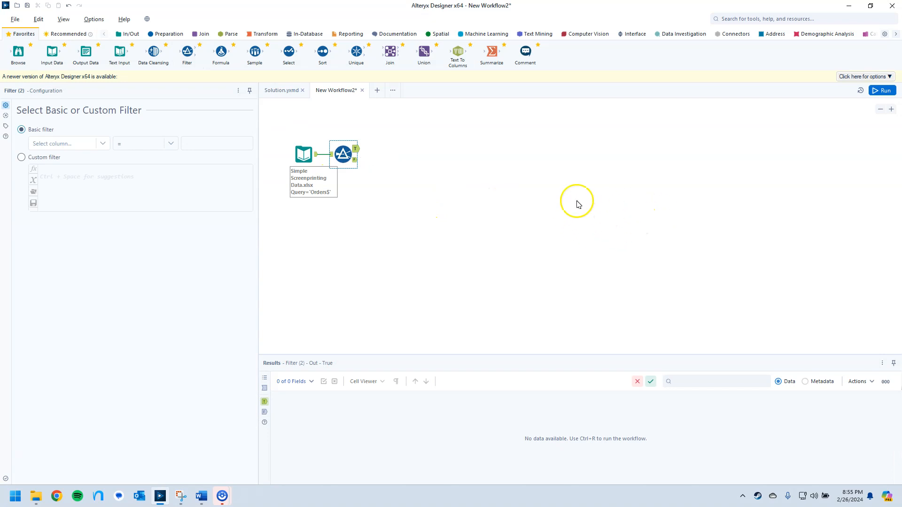
{"action": "left_click", "coordinate": [102, 143]}
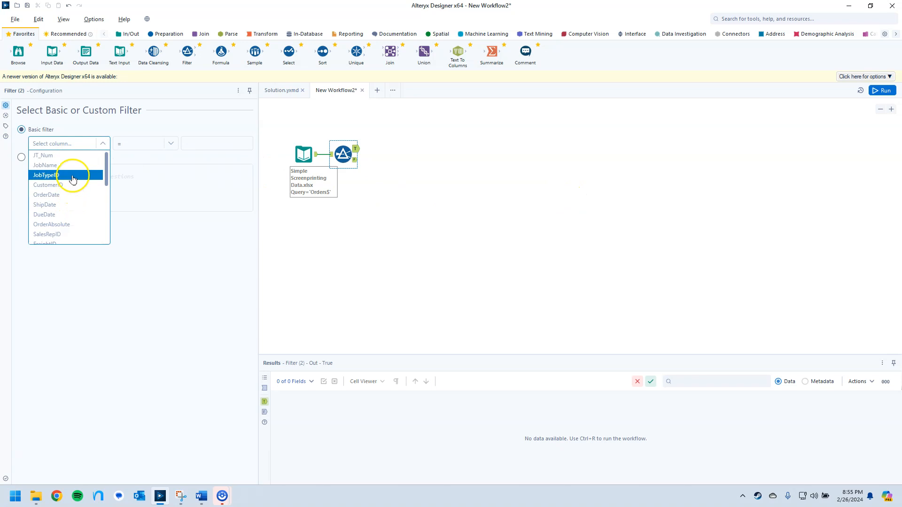
{"action": "scroll", "coordinate": [74, 195], "scroll_direction": "down", "scroll_amount": 2}
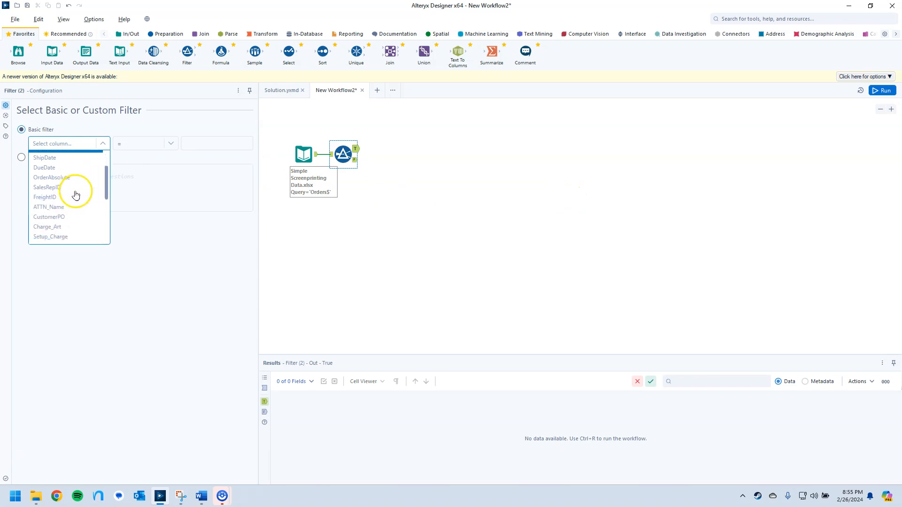
{"action": "left_click", "coordinate": [66, 218]}
{"action": "left_click", "coordinate": [170, 144]}
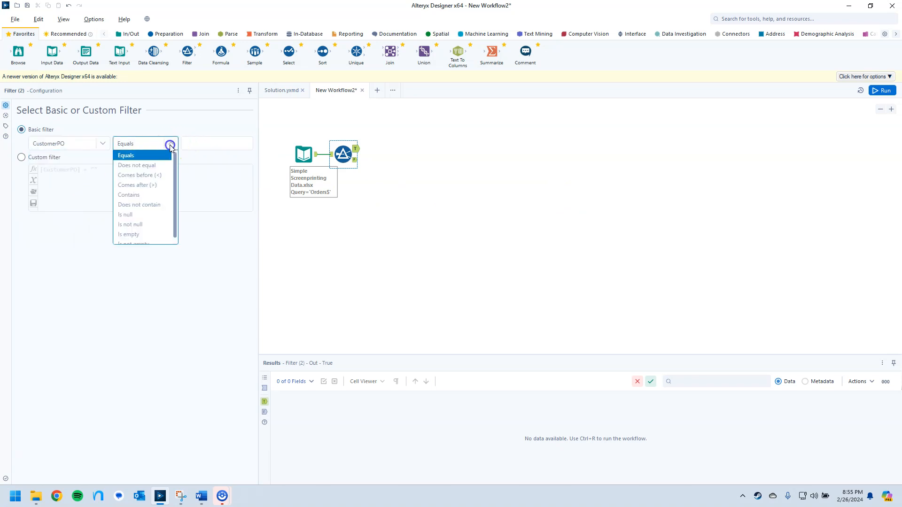
{"action": "left_click", "coordinate": [144, 224]}
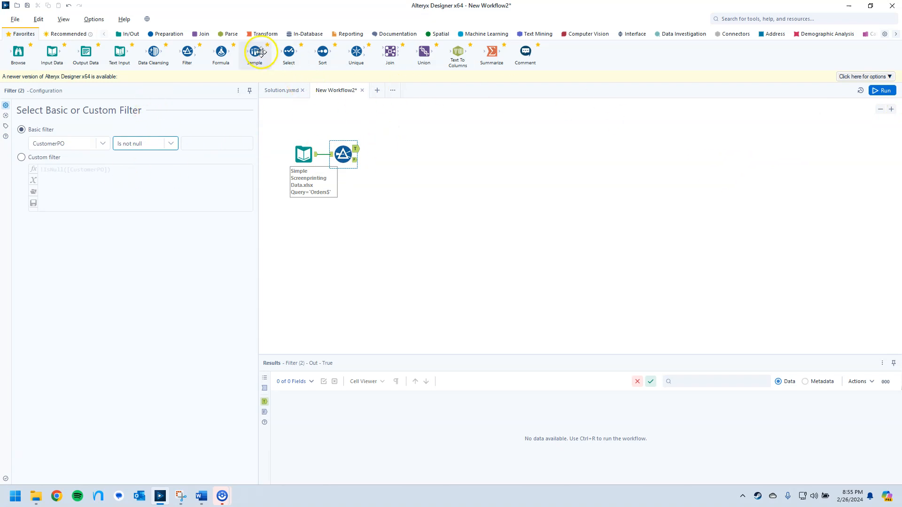
Connect a second Filter tool to the first filter's true output, with the basic filter JobTypeID = 2.
{"action": "left_click_drag", "start_coordinate": [201, 52], "coordinate": [389, 148]}
{"action": "left_click", "coordinate": [104, 143]}
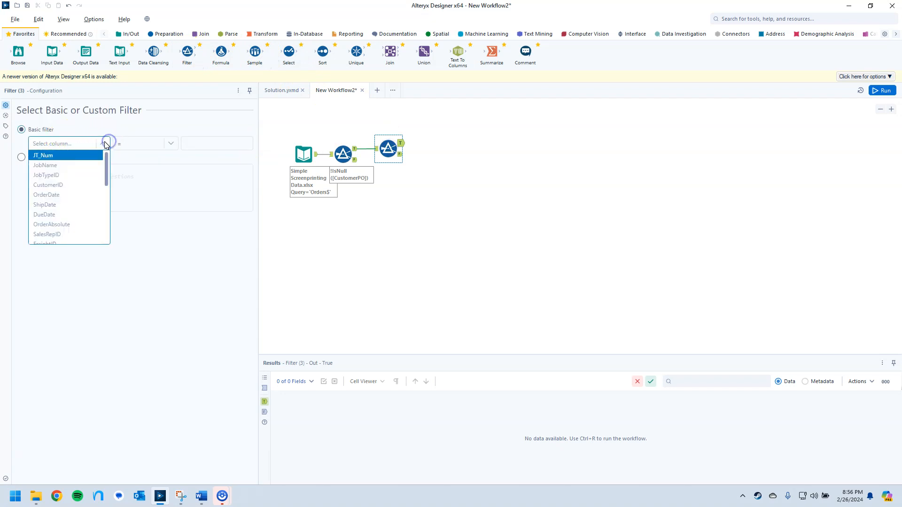
{"action": "left_click", "coordinate": [68, 175]}
{"action": "left_click", "coordinate": [200, 140]}
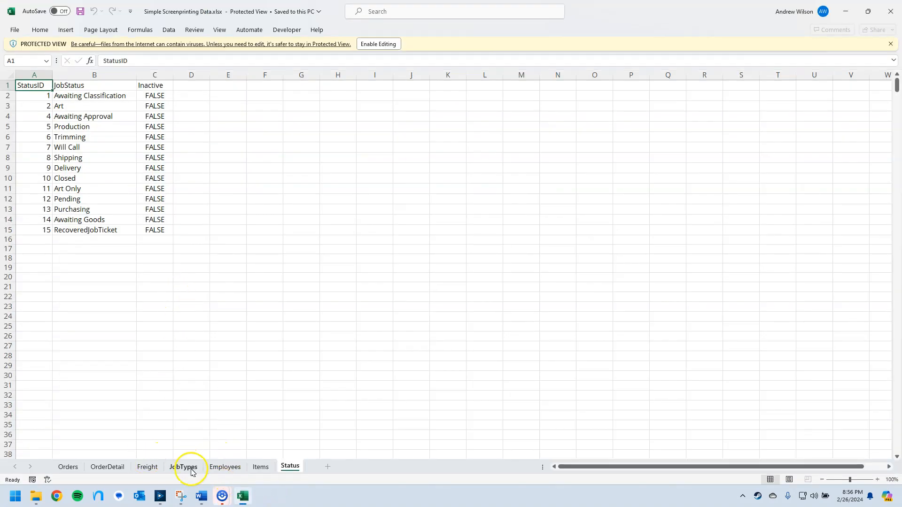
Look up the embroidery job type's ID in the JobTypes sheet of the Excel workbook, and close the workbook.
{"action": "left_click", "coordinate": [184, 467]}
{"action": "left_click", "coordinate": [76, 107]}
{"action": "left_click_drag", "start_coordinate": [36, 107], "coordinate": [62, 108]}
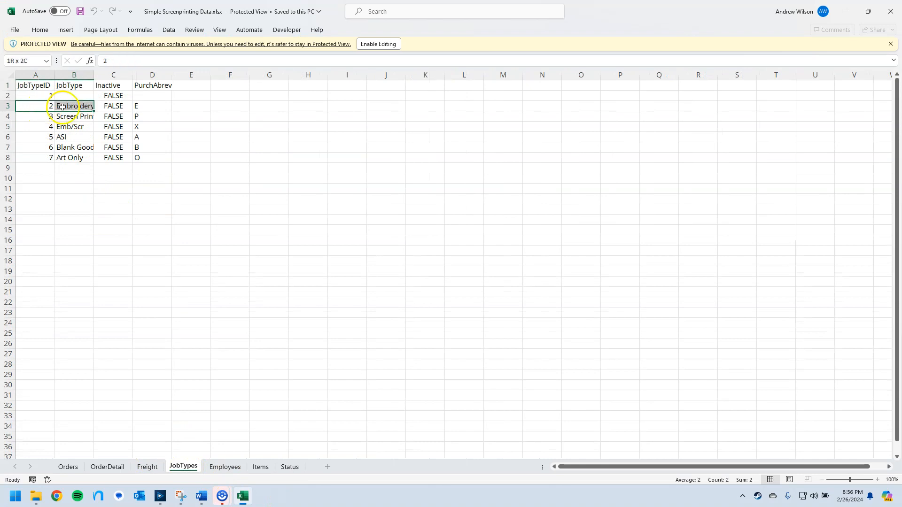
{"action": "left_click", "coordinate": [891, 9]}
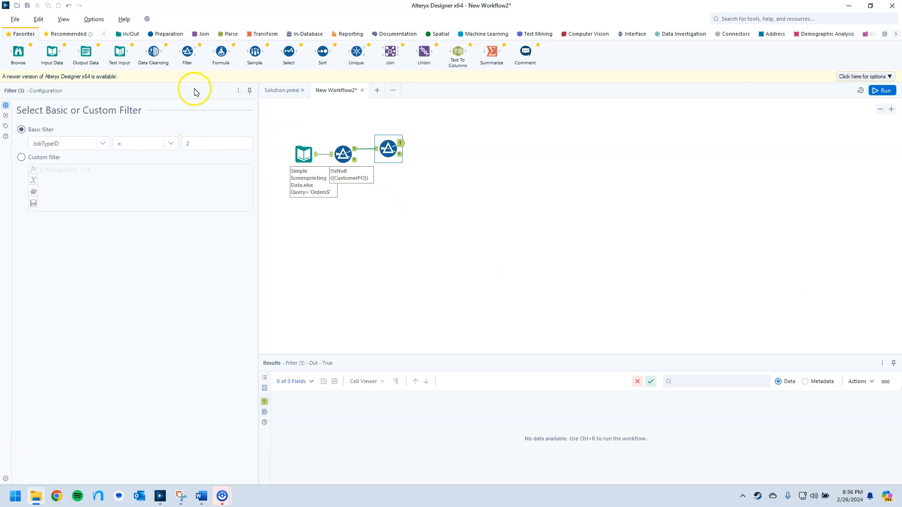
Connect a third Filter tool to the job type filter's true output and set its basic filter to an OrderDate Range.
{"action": "left_click_drag", "start_coordinate": [187, 51], "coordinate": [440, 143]}
{"action": "left_click", "coordinate": [104, 143]}
{"action": "left_click", "coordinate": [67, 197]}
{"action": "left_click", "coordinate": [170, 143]}
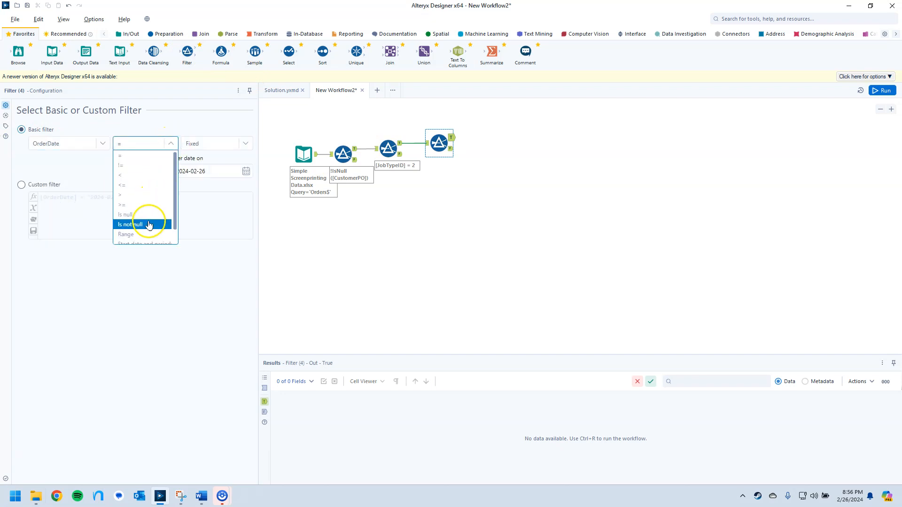
{"action": "left_click", "coordinate": [136, 236]}
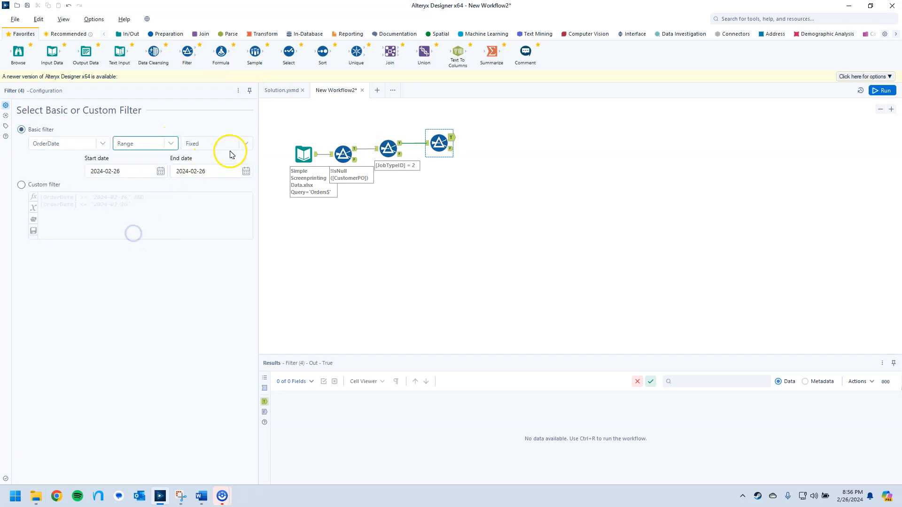
Set the OrderDate range's start date to 2011-01-01 and its end date to 2011-12-31.
{"action": "left_click", "coordinate": [130, 171]}
{"action": "left_click_drag", "start_coordinate": [130, 171], "coordinate": [86, 172]}
{"action": "type", "text": "20"}
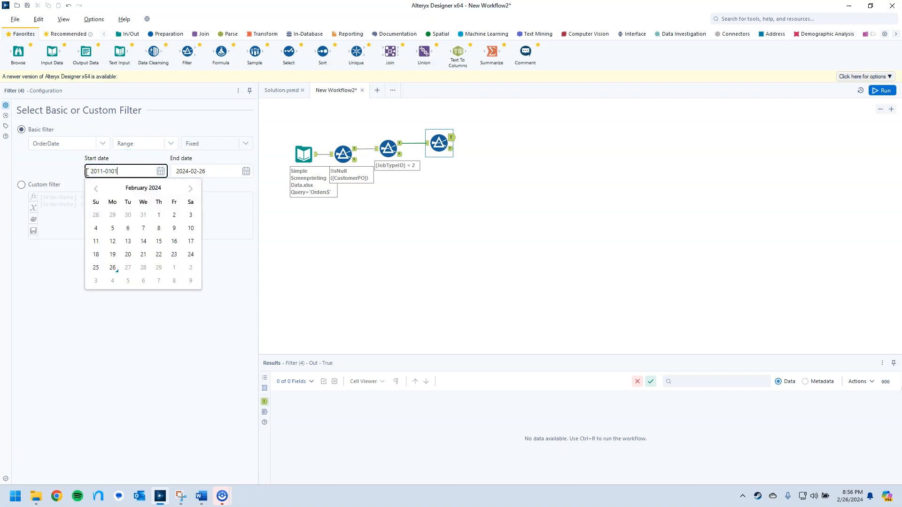
{"action": "type", "text": "11-01-01"}
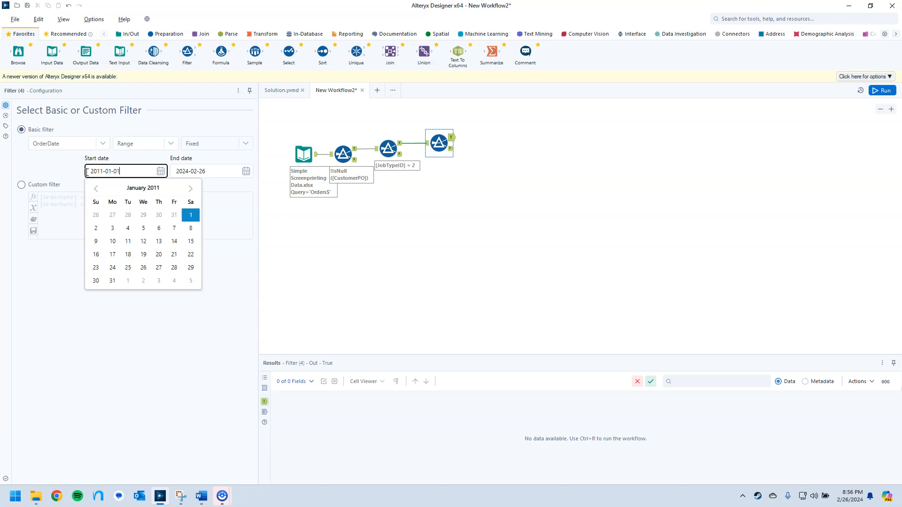
{"action": "key", "text": "Tab"}
{"action": "type", "text": "2"}
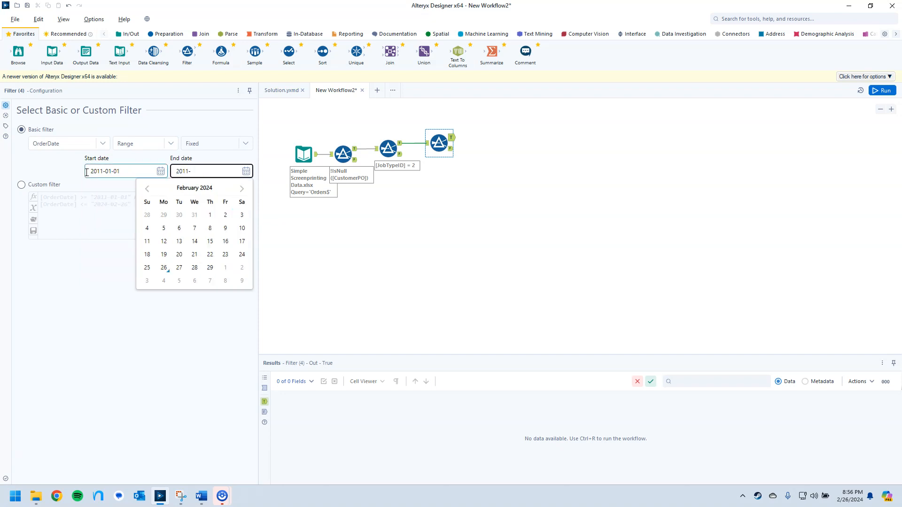
{"action": "type", "text": "011-12-31"}
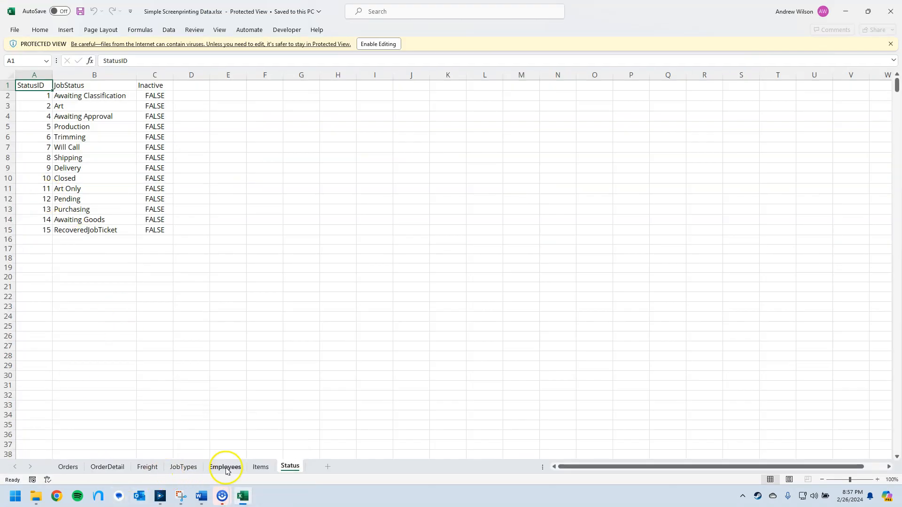
Look up the required sales rep's EmployeeID in the Employees sheet of the Excel workbook, and switch back to Alteryx Designer.
{"action": "left_click", "coordinate": [225, 466]}
{"action": "scroll", "coordinate": [81, 252], "scroll_direction": "up", "scroll_amount": 5}
{"action": "left_click_drag", "start_coordinate": [84, 126], "coordinate": [142, 127]}
{"action": "left_click", "coordinate": [55, 126]}
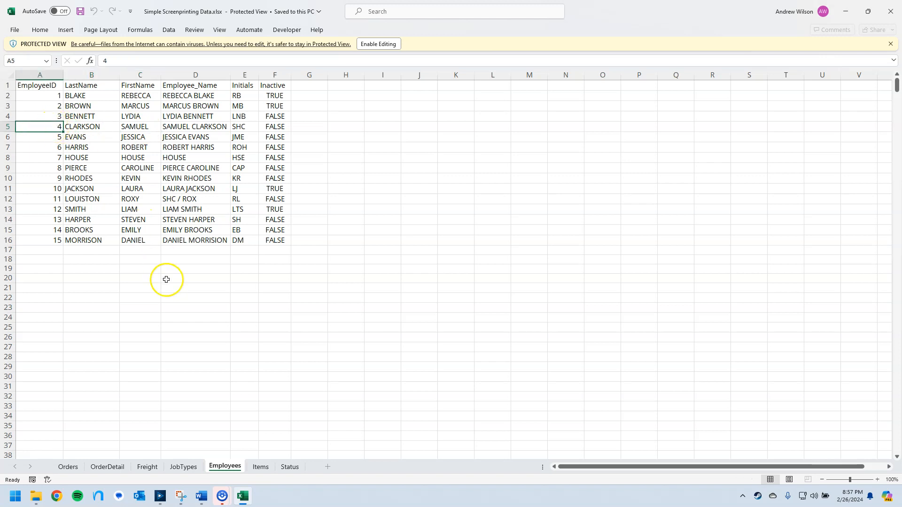
{"action": "left_click", "coordinate": [160, 496]}
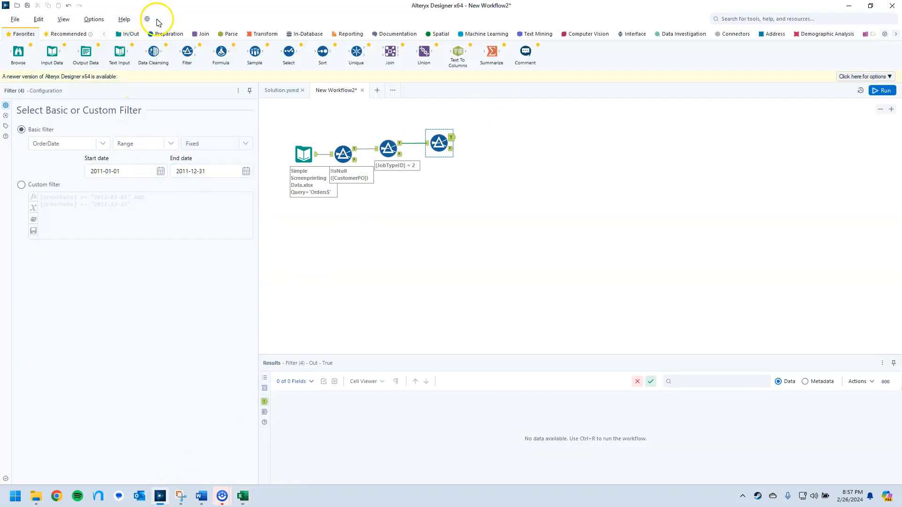
Connect a fourth Filter tool to the order date filter's true output and set its basic filter to SalesRepID = 4.
{"action": "left_click_drag", "start_coordinate": [484, 136], "coordinate": [485, 137]}
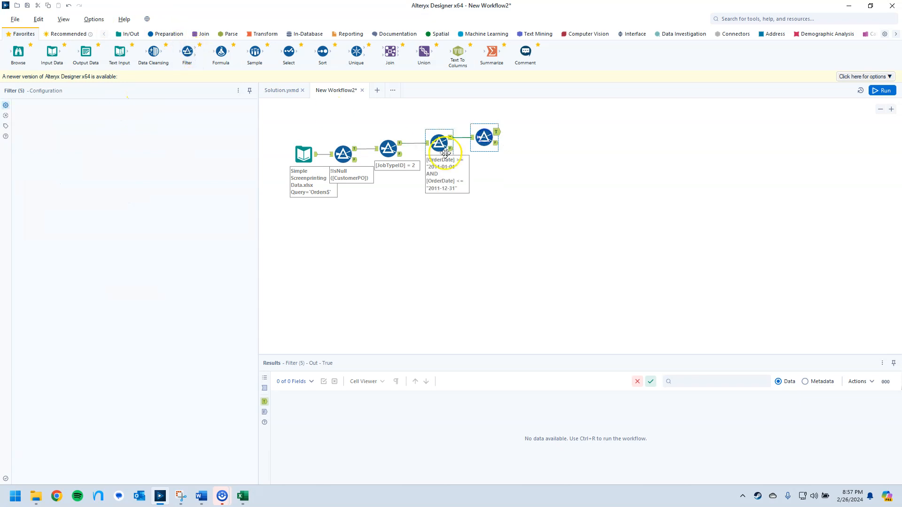
{"action": "left_click", "coordinate": [105, 143]}
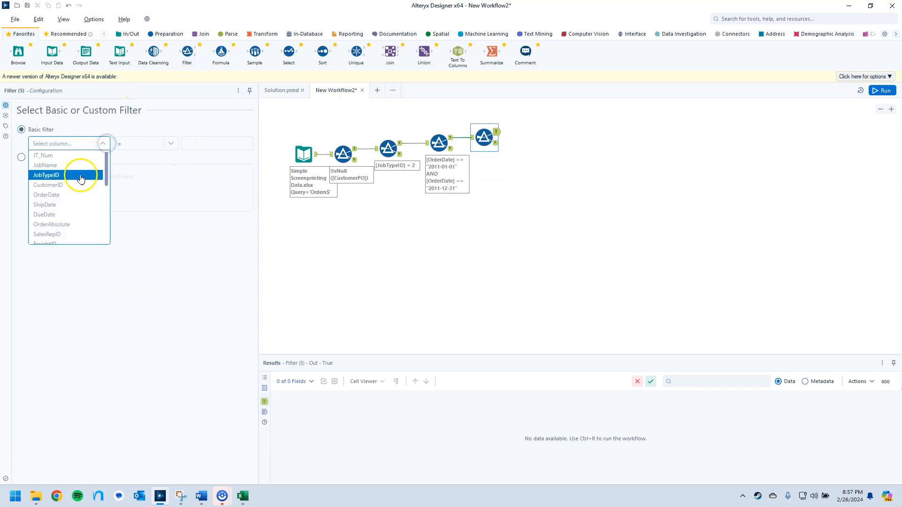
{"action": "left_click", "coordinate": [71, 230]}
{"action": "left_click", "coordinate": [174, 145]}
{"action": "left_click", "coordinate": [192, 143]}
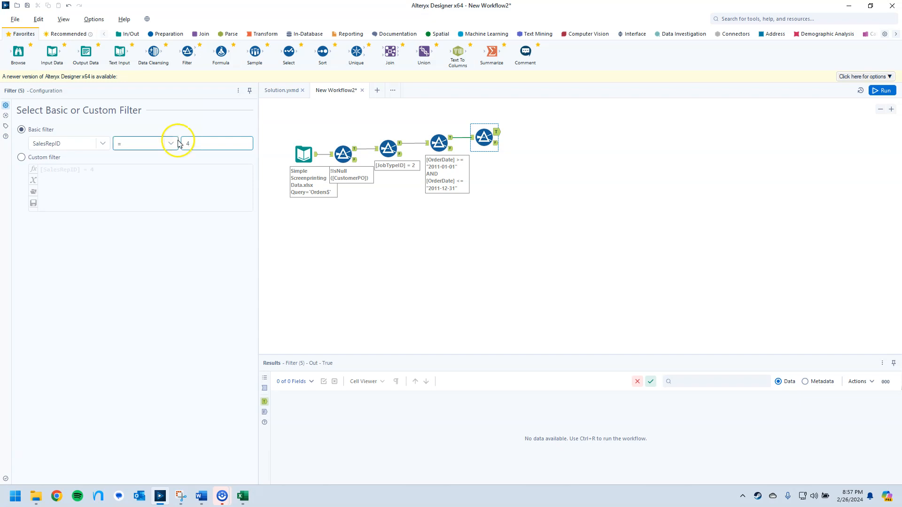
Connect a fifth Filter tool to the sales rep filter's true output and choose FreightID as its basic filter column.
{"action": "left_click_drag", "start_coordinate": [187, 52], "coordinate": [529, 132]}
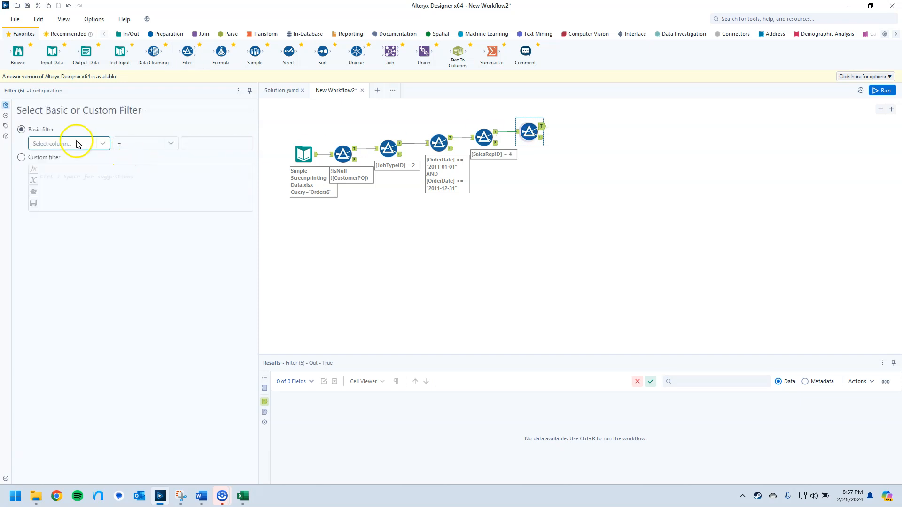
{"action": "left_click", "coordinate": [103, 143]}
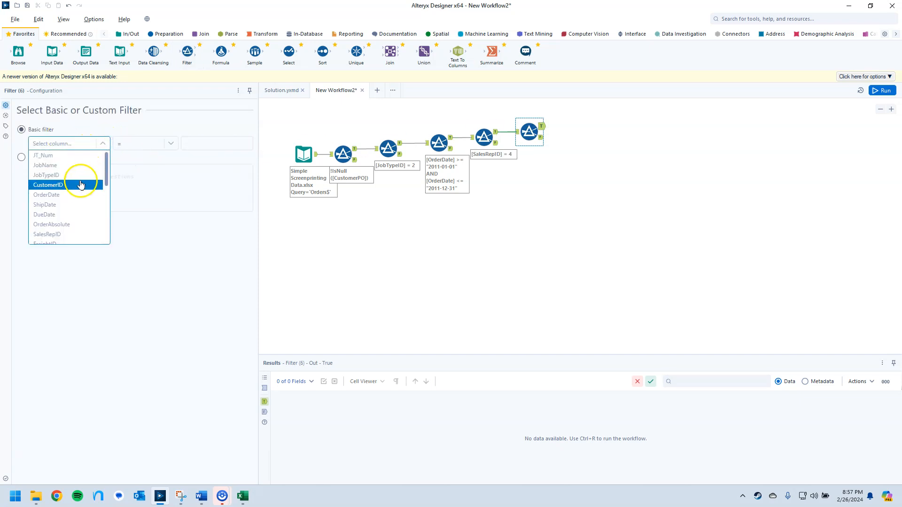
{"action": "scroll", "coordinate": [74, 183], "scroll_direction": "down", "scroll_amount": 2}
{"action": "left_click", "coordinate": [70, 195]}
Look up the FreightID for UPS in the Freight sheet of the Excel workbook, and switch back to Alteryx Designer.
{"action": "left_click", "coordinate": [243, 495]}
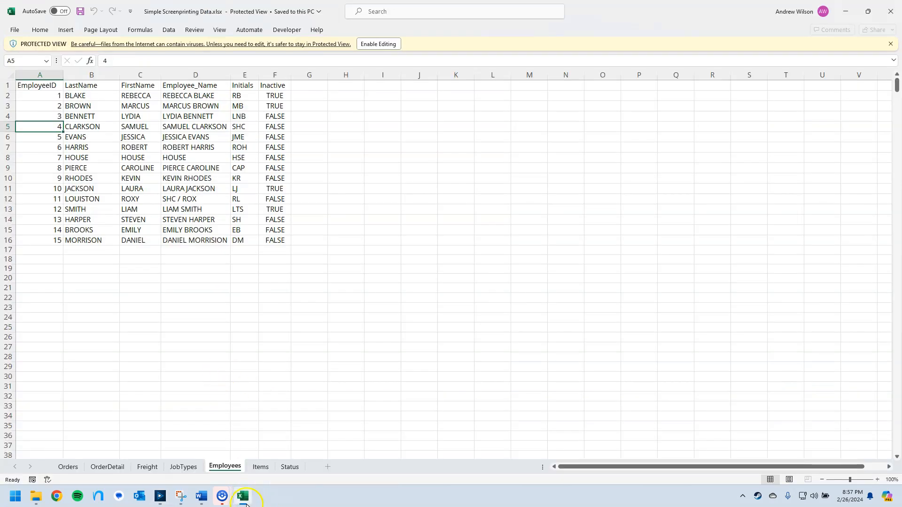
{"action": "left_click", "coordinate": [146, 467]}
{"action": "left_click_drag", "start_coordinate": [40, 105], "coordinate": [66, 105]}
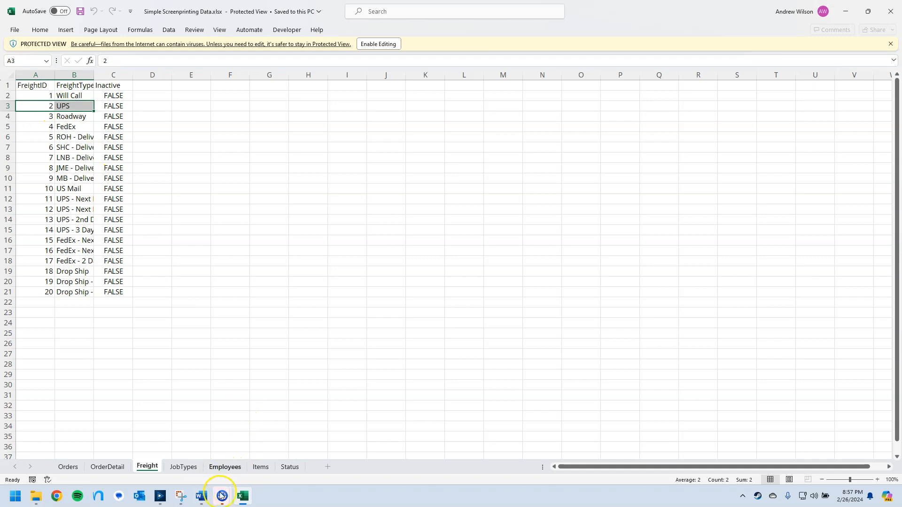
{"action": "left_click", "coordinate": [160, 496]}
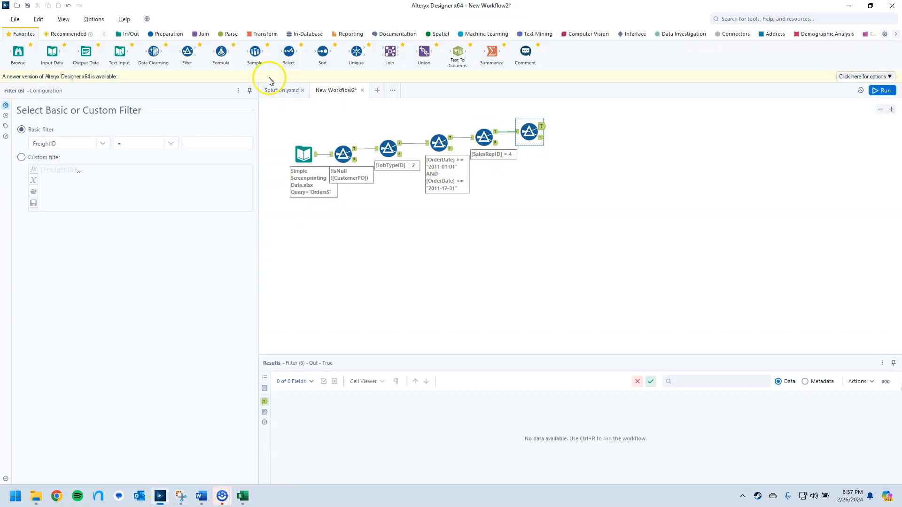
Set the FreightID filter's comparison value to 2, and close the Excel workbook.
{"action": "mouse_move", "coordinate": [187, 51]}
{"action": "left_mouse_down"}
{"action": "mouse_move", "coordinate": [599, 119]}
{"action": "mouse_move", "coordinate": [311, 79]}
{"action": "mouse_move", "coordinate": [193, 49]}
{"action": "left_mouse_up"}
{"action": "left_click", "coordinate": [214, 144]}
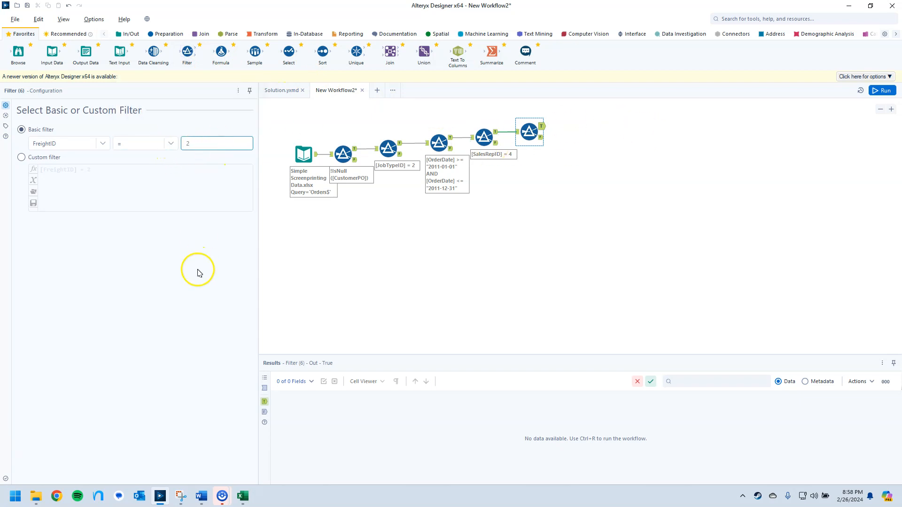
{"action": "left_click", "coordinate": [226, 260]}
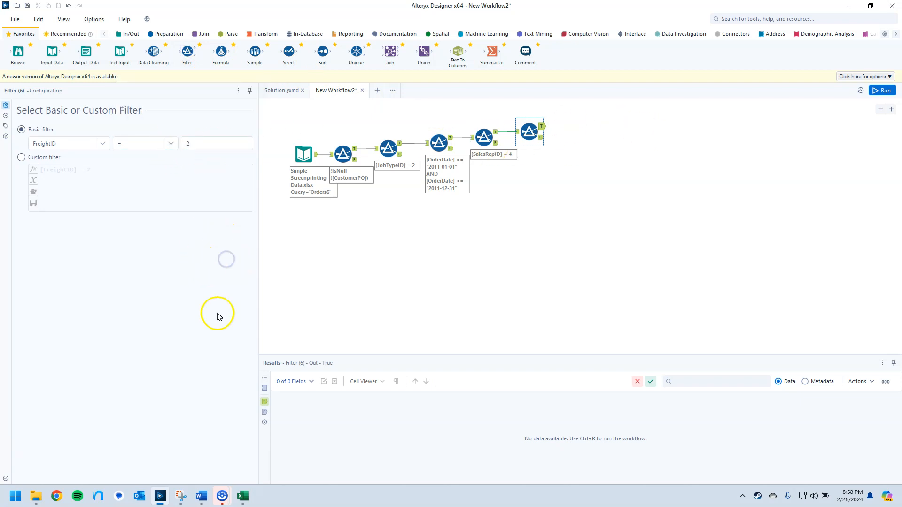
{"action": "left_click", "coordinate": [243, 496]}
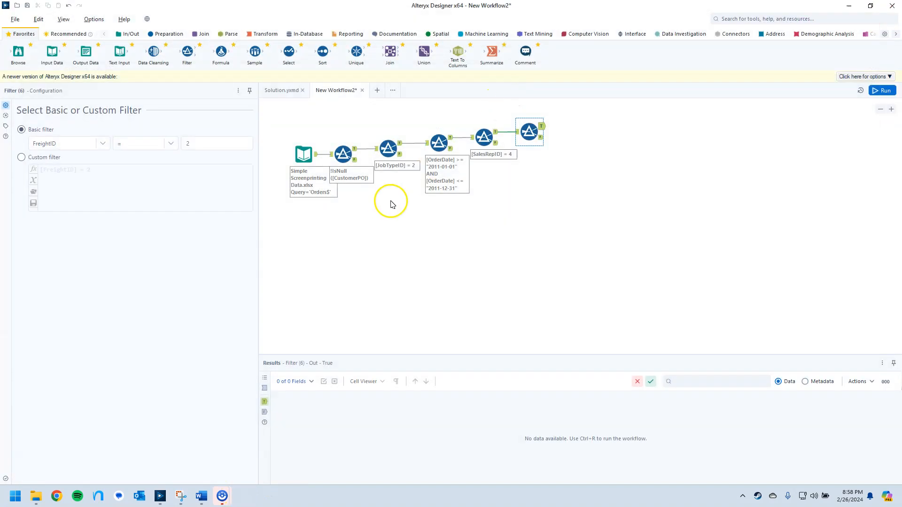
Run the workflow and check the job type, order date, sales rep and freight columns in the last filter's true output.
{"action": "left_click", "coordinate": [884, 92]}
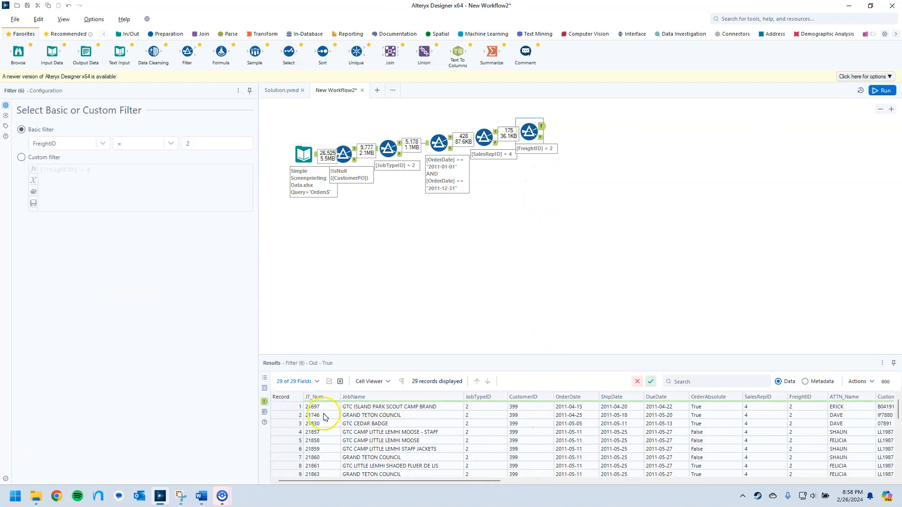
{"action": "left_click_drag", "start_coordinate": [478, 481], "coordinate": [486, 481]}
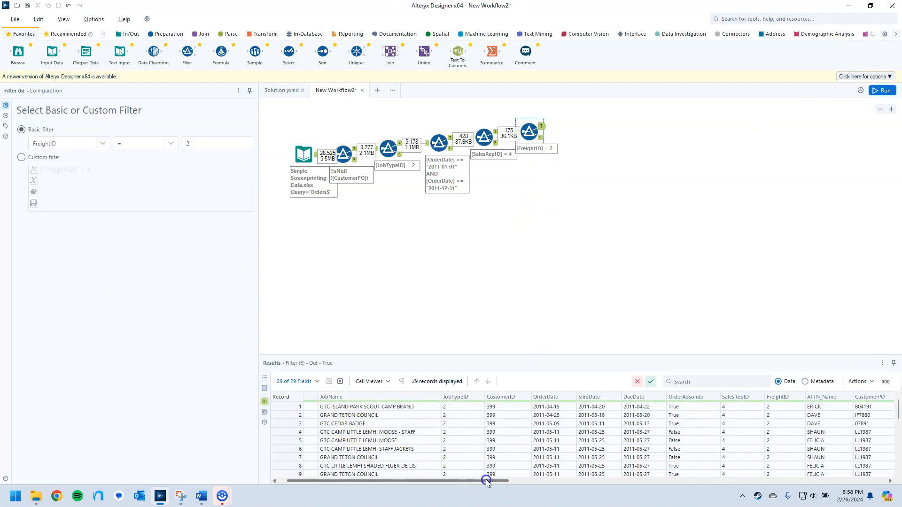
{"action": "scroll", "coordinate": [457, 438], "scroll_direction": "down", "scroll_amount": 7}
{"action": "scroll", "coordinate": [456, 442], "scroll_direction": "up", "scroll_amount": 7}
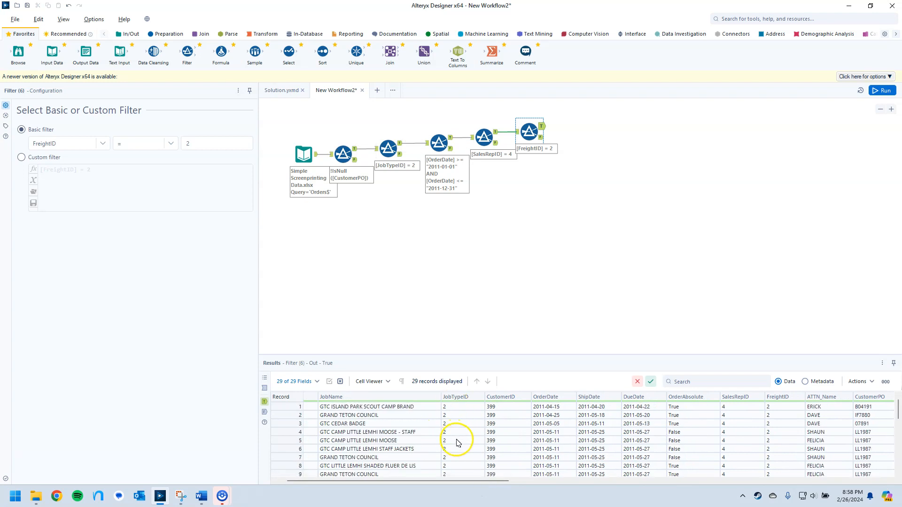
{"action": "left_click_drag", "start_coordinate": [496, 483], "coordinate": [513, 481]}
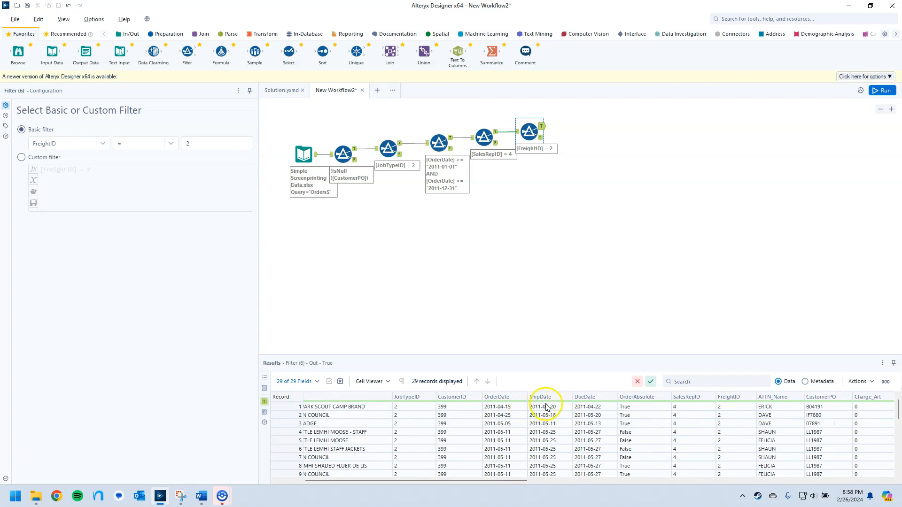
{"action": "scroll", "coordinate": [503, 446], "scroll_direction": "down", "scroll_amount": 7}
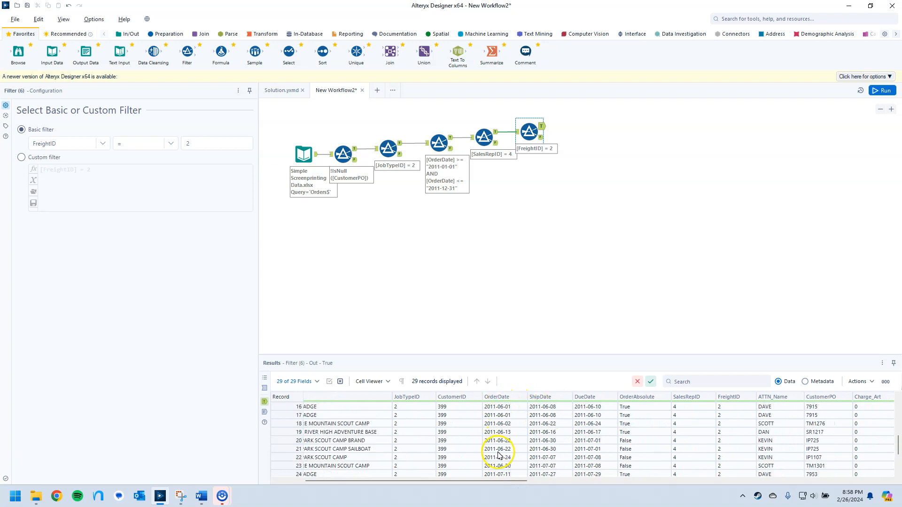
{"action": "scroll", "coordinate": [508, 463], "scroll_direction": "up", "scroll_amount": 7}
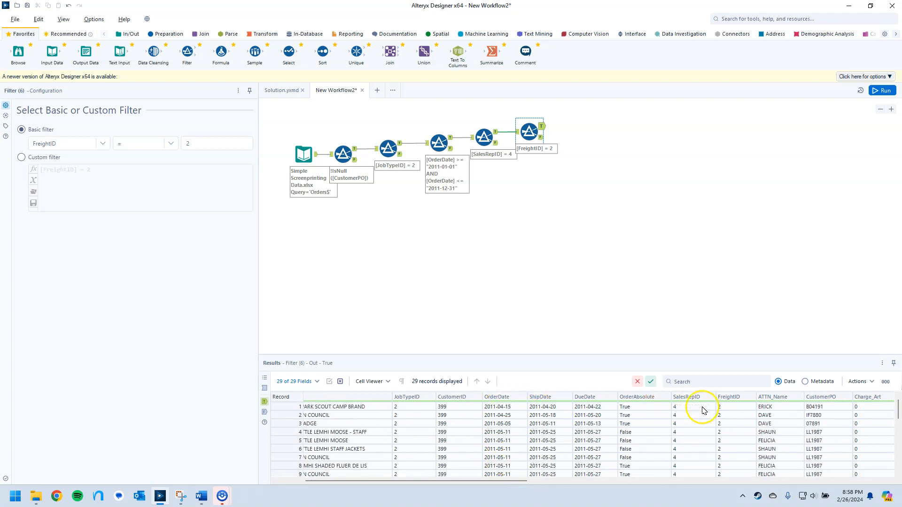
{"action": "left_click_drag", "start_coordinate": [686, 449], "coordinate": [686, 458]}
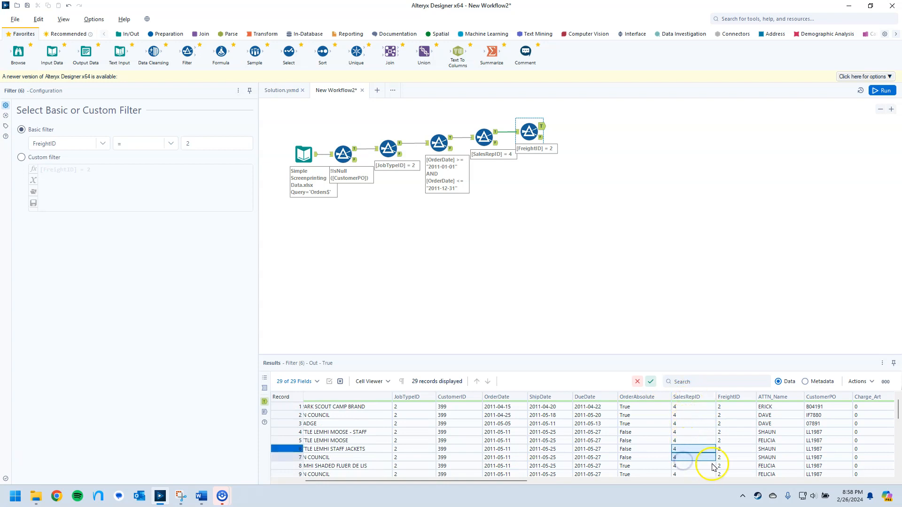
{"action": "left_click", "coordinate": [730, 398]}
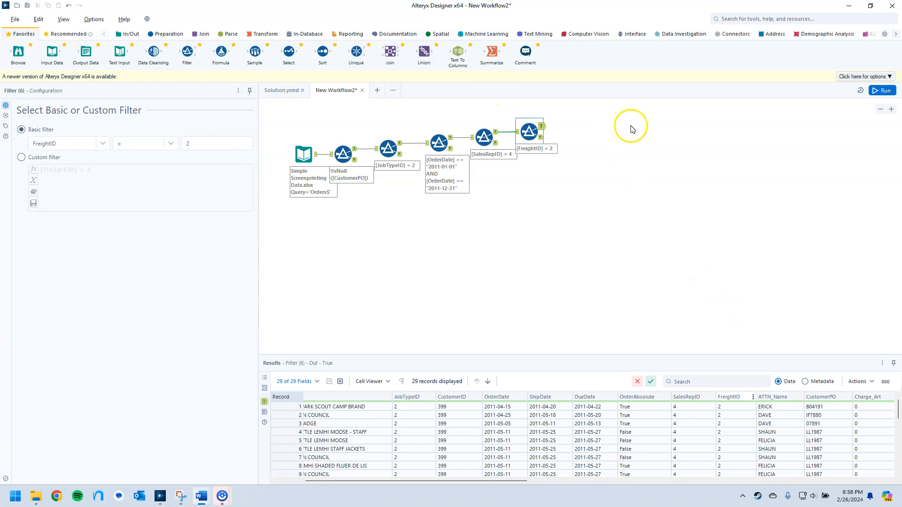
Connect a Sort tool to the freight filter's true output and sort by OrderDate in Ascending order.
{"action": "left_click_drag", "start_coordinate": [323, 57], "coordinate": [574, 126]}
{"action": "left_click", "coordinate": [65, 136]}
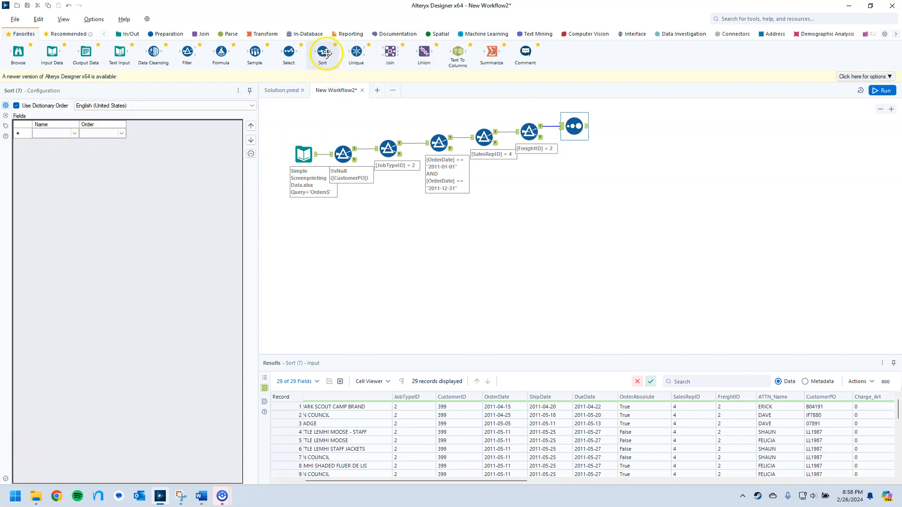
{"action": "left_click", "coordinate": [73, 134]}
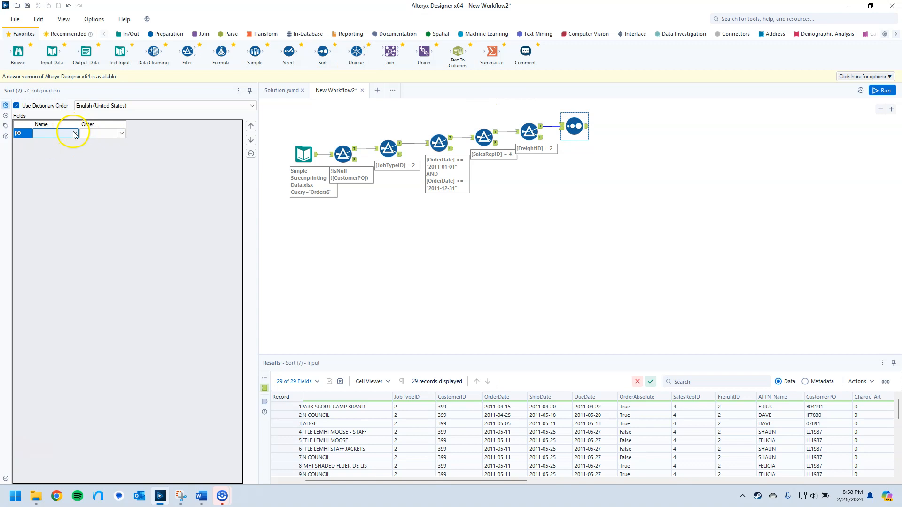
{"action": "left_click", "coordinate": [73, 134]}
{"action": "left_click", "coordinate": [62, 168]}
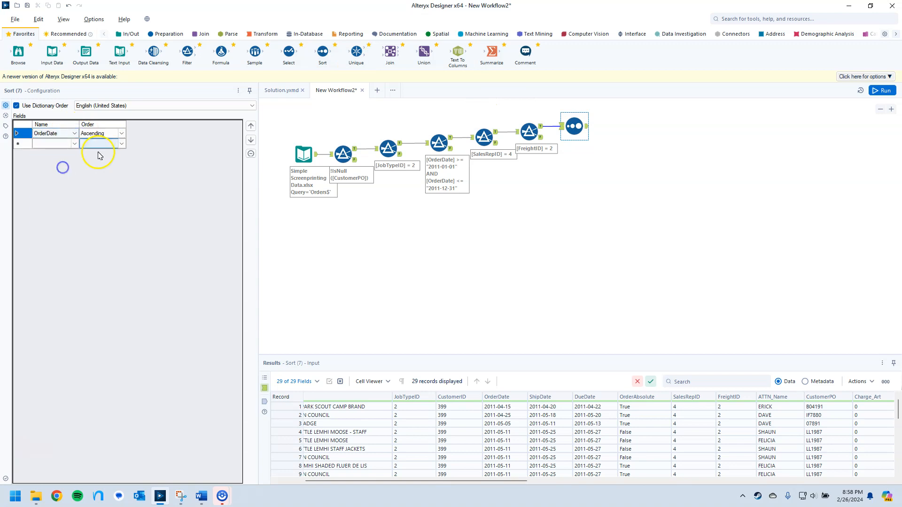
{"action": "left_click", "coordinate": [123, 135]}
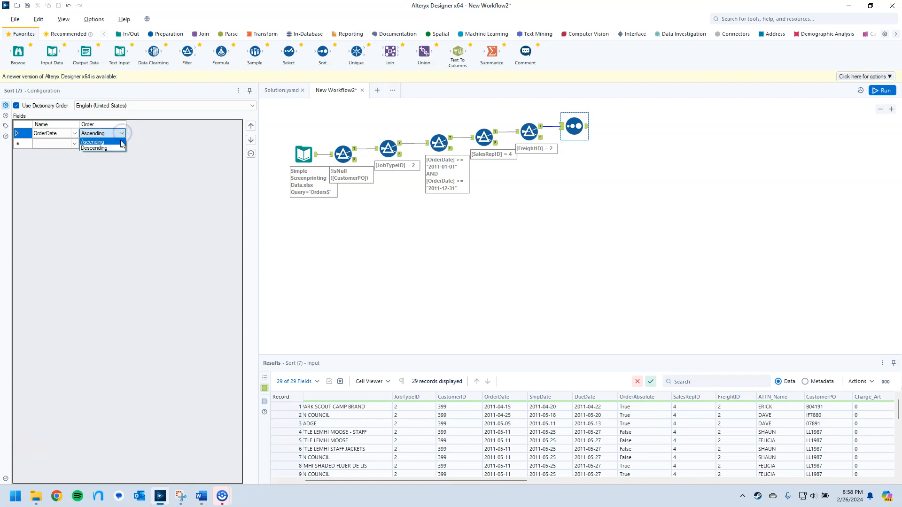
{"action": "left_click", "coordinate": [120, 142]}
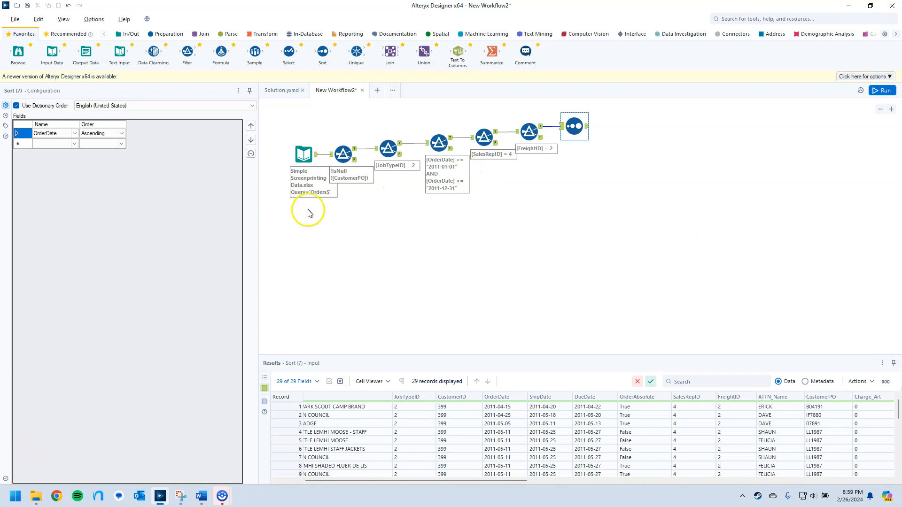
Add CustomerPO in Ascending order as the Sort tool's second sort field.
{"action": "left_click", "coordinate": [71, 143]}
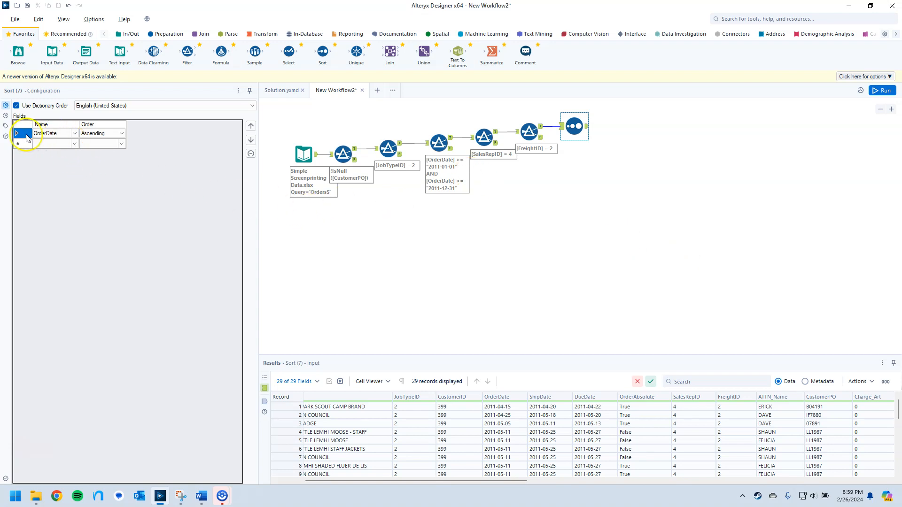
{"action": "left_click", "coordinate": [74, 143]}
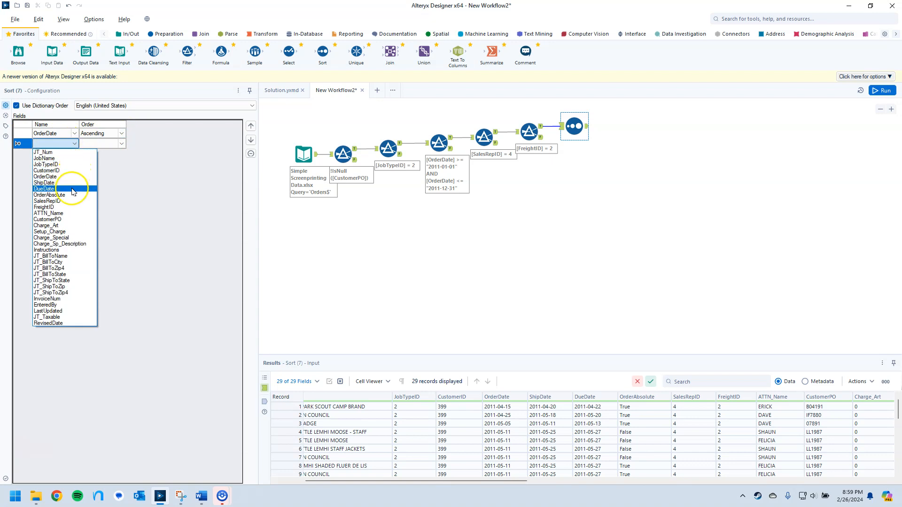
{"action": "left_click", "coordinate": [67, 219]}
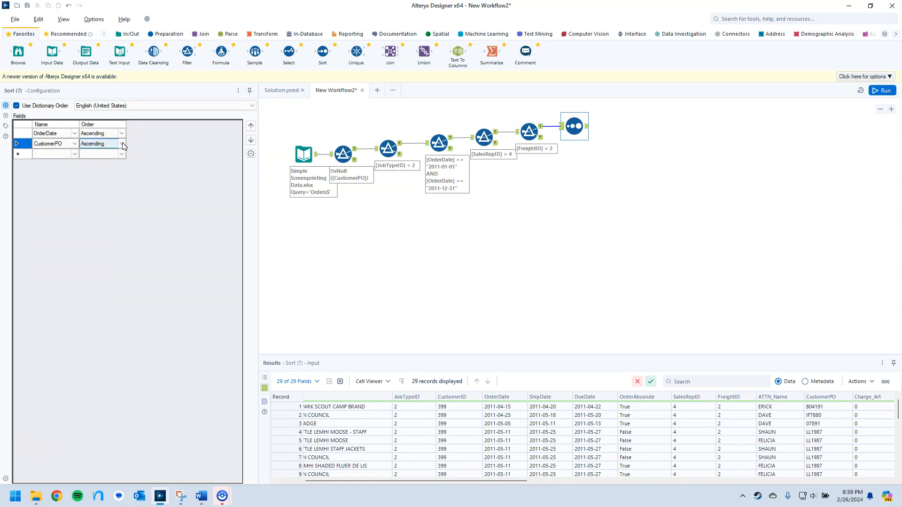
{"action": "left_click", "coordinate": [165, 202]}
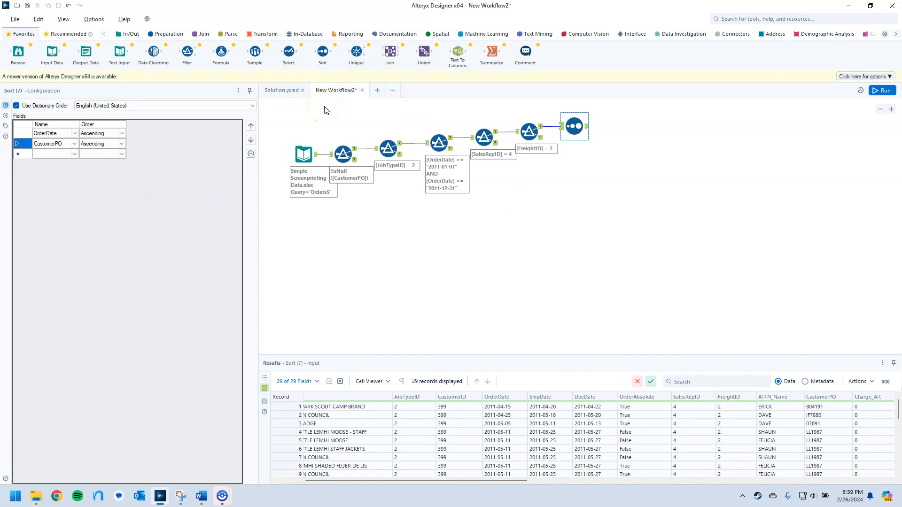
Connect a Sample tool to the Sort tool's output and set it to the First N% of rows with N = 50.
{"action": "left_click", "coordinate": [279, 66]}
{"action": "left_click_drag", "start_coordinate": [279, 66], "coordinate": [620, 127]}
{"action": "left_click", "coordinate": [42, 132]}
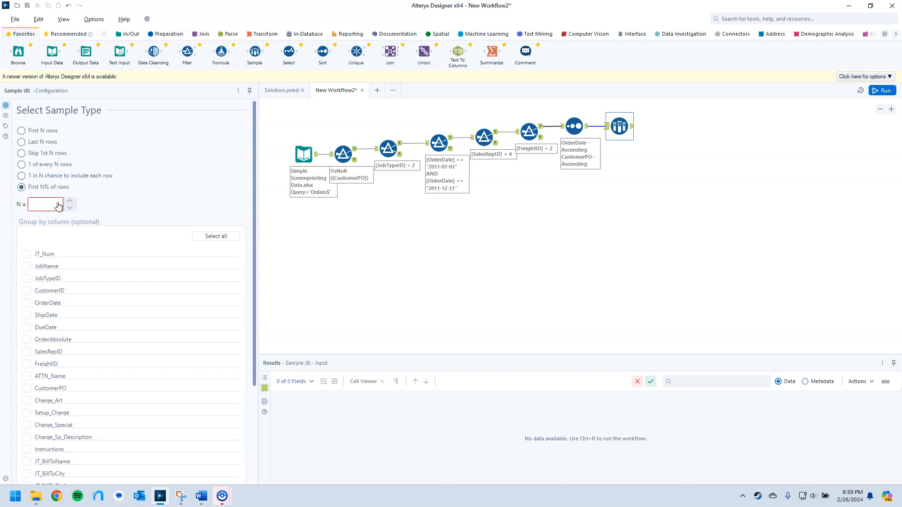
{"action": "left_click", "coordinate": [165, 203]}
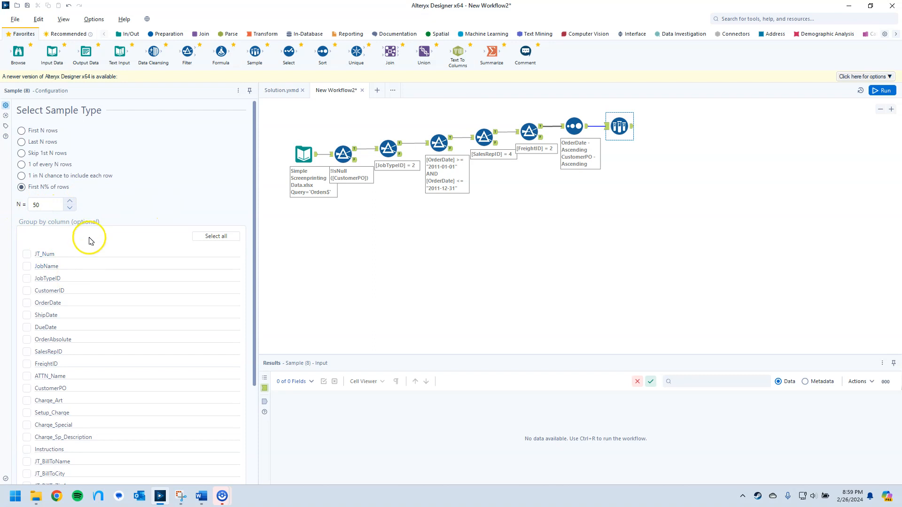
Check the required report headers in the Weekly Challenge Template Word document, and return to Alteryx Designer.
{"action": "scroll", "coordinate": [91, 247], "scroll_direction": "down", "scroll_amount": 2}
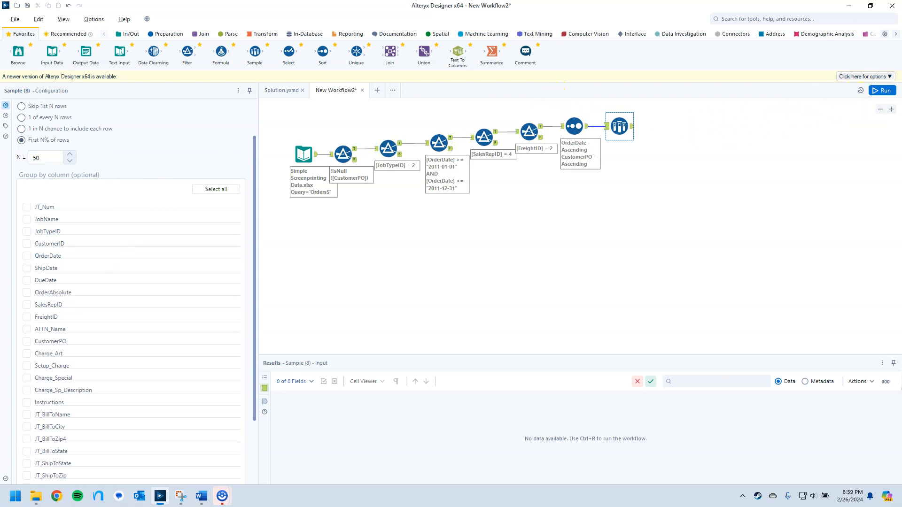
{"action": "left_click_drag", "start_coordinate": [901, 61], "coordinate": [644, 1]}
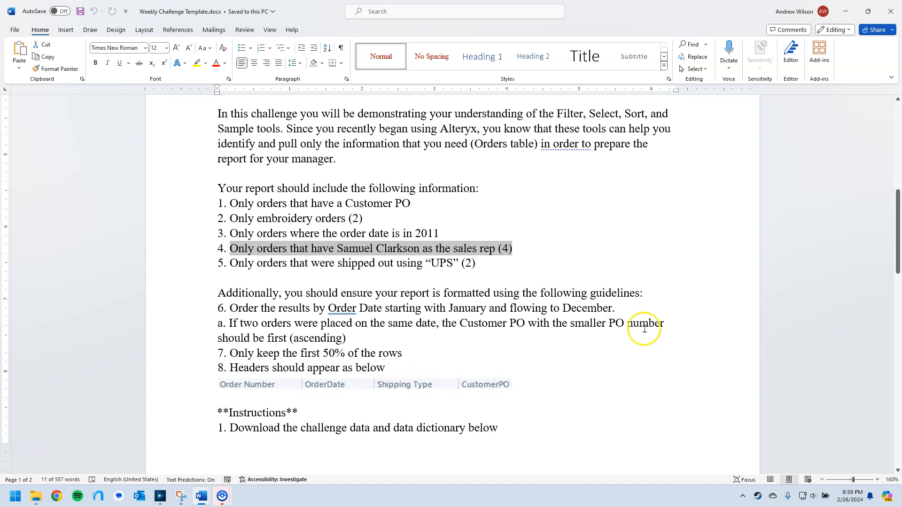
{"action": "left_click", "coordinate": [845, 11]}
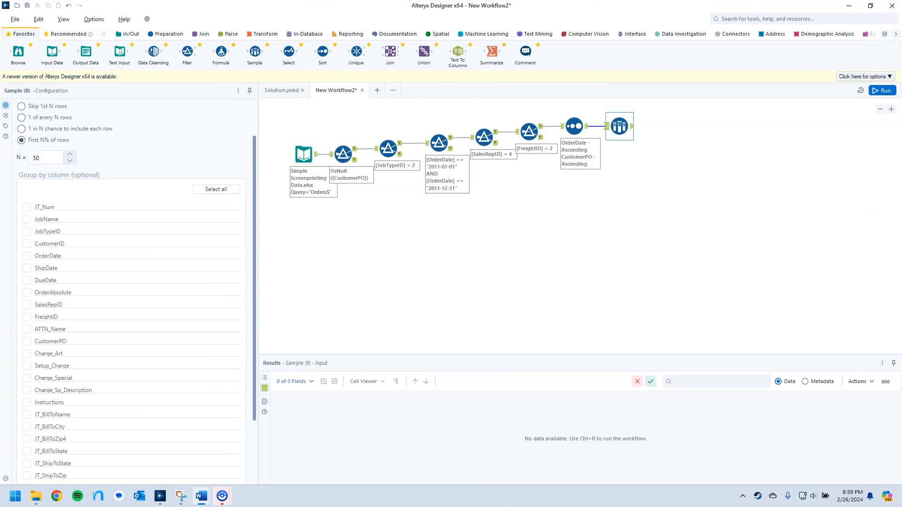
Connect a Select tool to the Sample tool's output and deselect all of its fields.
{"action": "left_click_drag", "start_coordinate": [288, 55], "coordinate": [664, 125]}
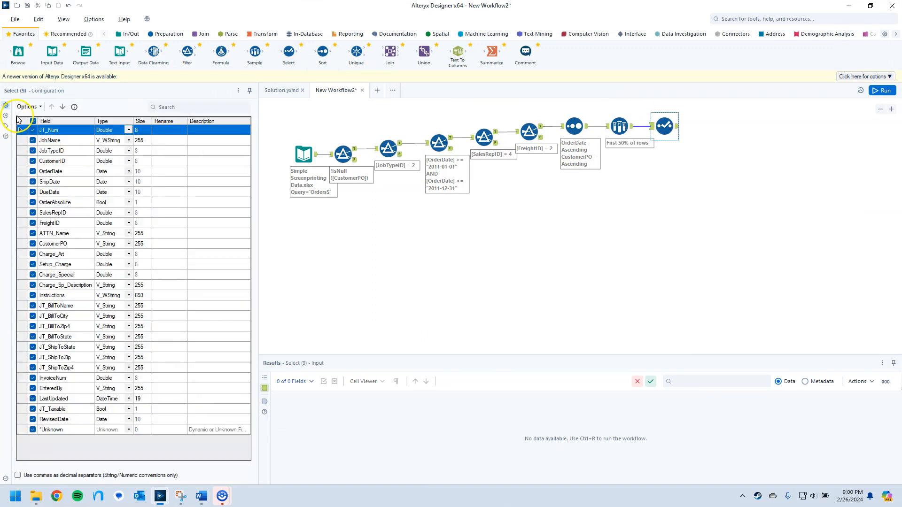
{"action": "left_click", "coordinate": [33, 121]}
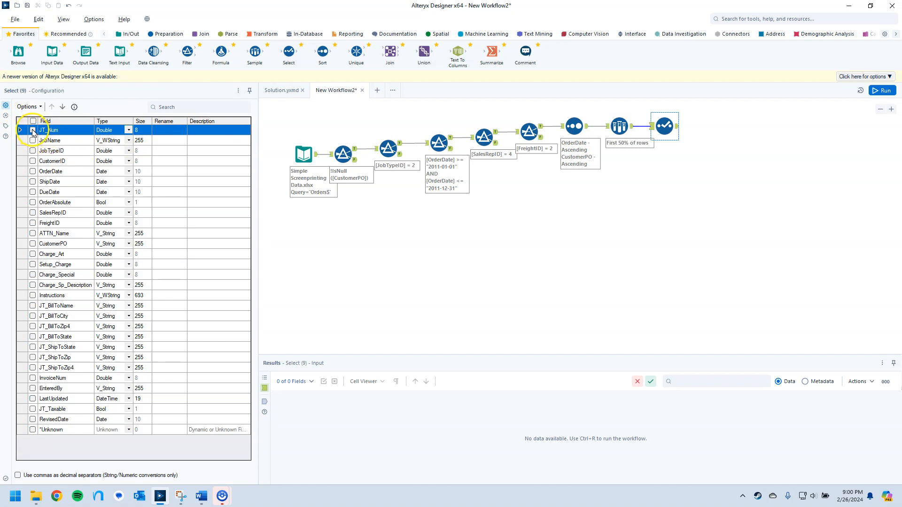
Include JT_Num renamed to Order Number, OrderDate, FreightID renamed to Shipping Type, and CustomerPO in the Select tool's fields.
{"action": "left_click", "coordinate": [165, 131]}
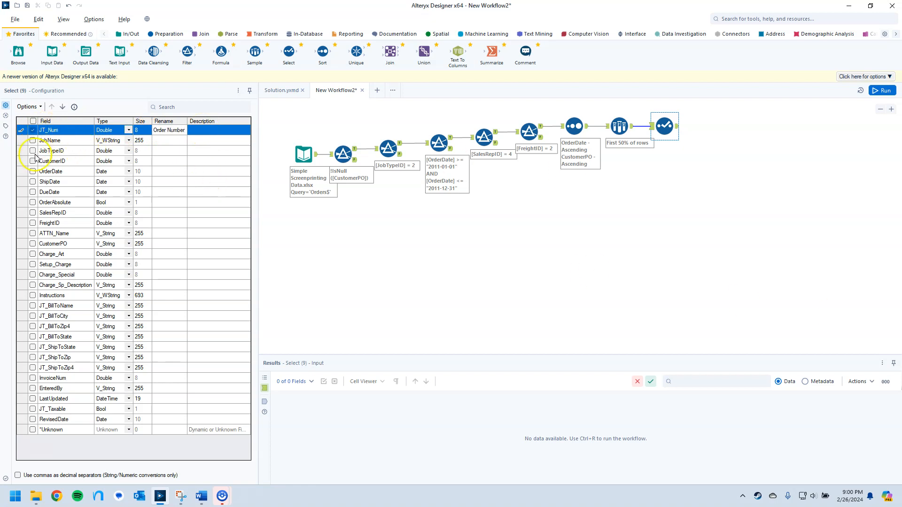
{"action": "left_click", "coordinate": [32, 172]}
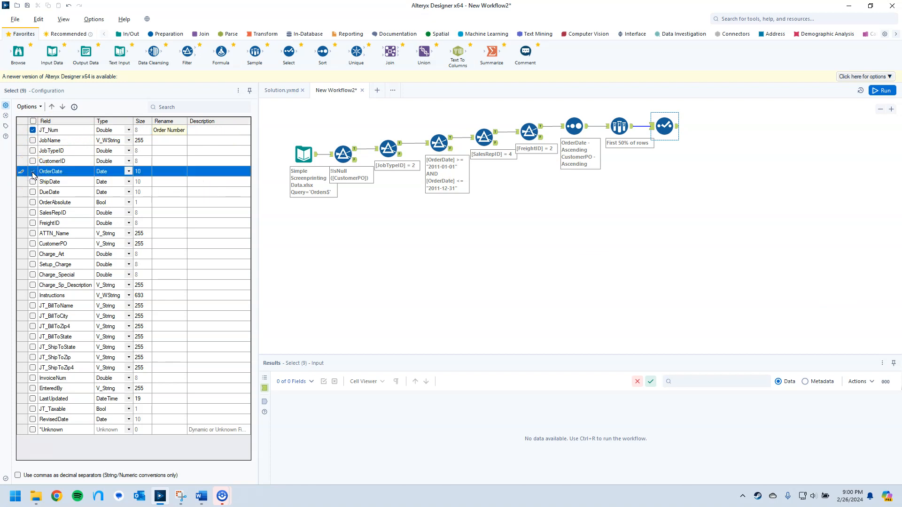
{"action": "left_click", "coordinate": [32, 222]}
{"action": "left_click", "coordinate": [176, 222]}
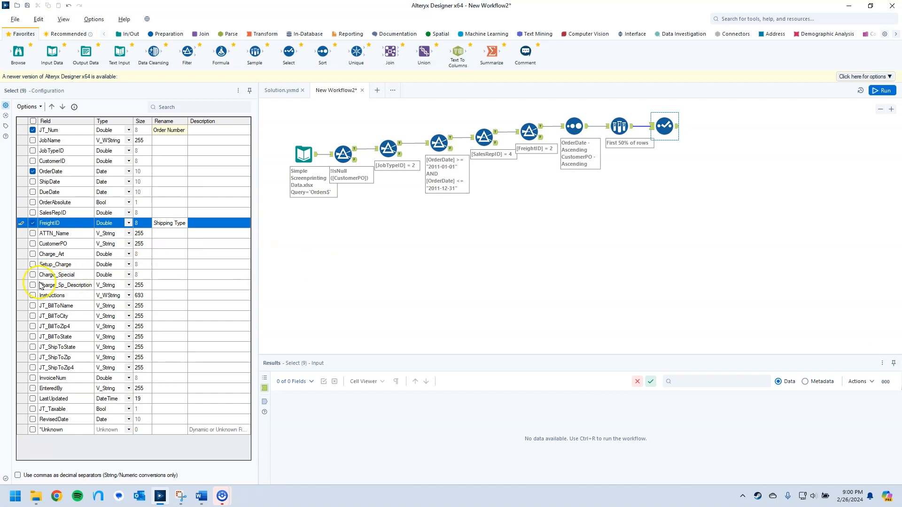
{"action": "left_click", "coordinate": [32, 245]}
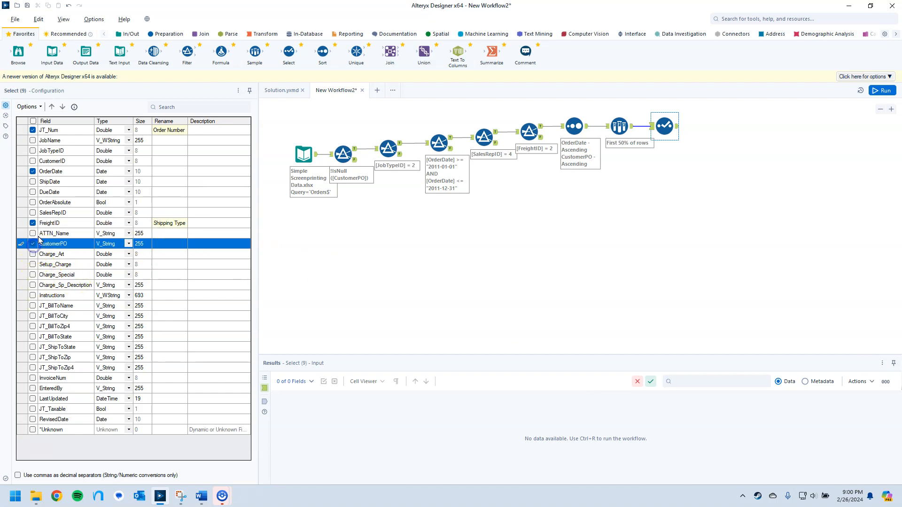
Run the workflow and review all records in the Select tool's output, dismissing the Outlook notification.
{"action": "left_click", "coordinate": [877, 94]}
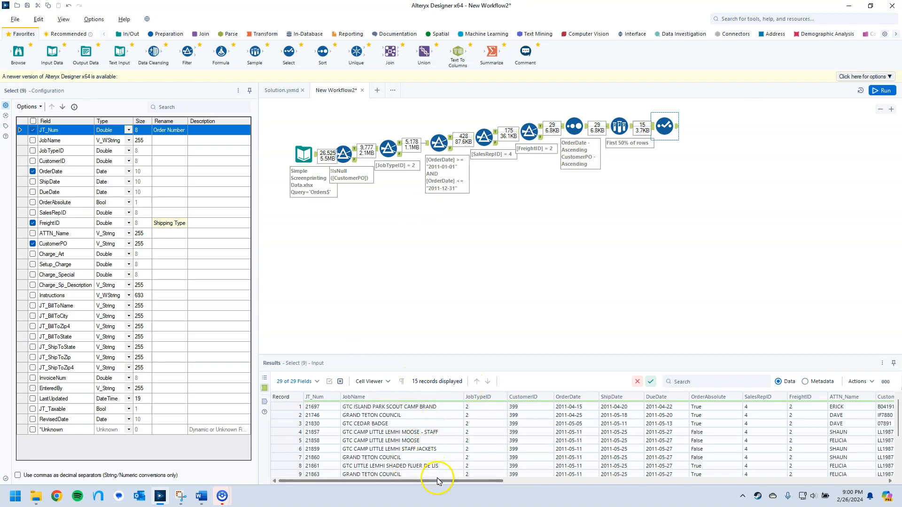
{"action": "left_click", "coordinate": [676, 128]}
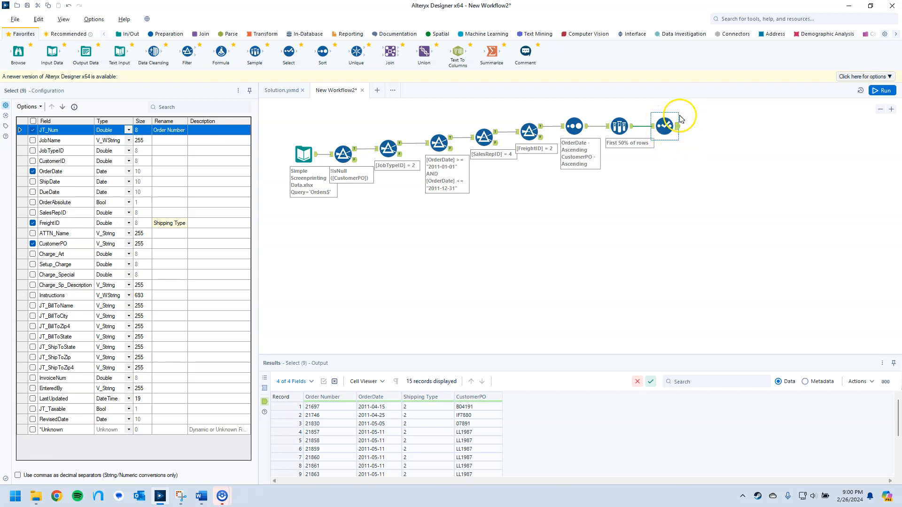
{"action": "scroll", "coordinate": [450, 436], "scroll_direction": "down", "scroll_amount": 3}
{"action": "scroll", "coordinate": [453, 444], "scroll_direction": "up", "scroll_amount": 3}
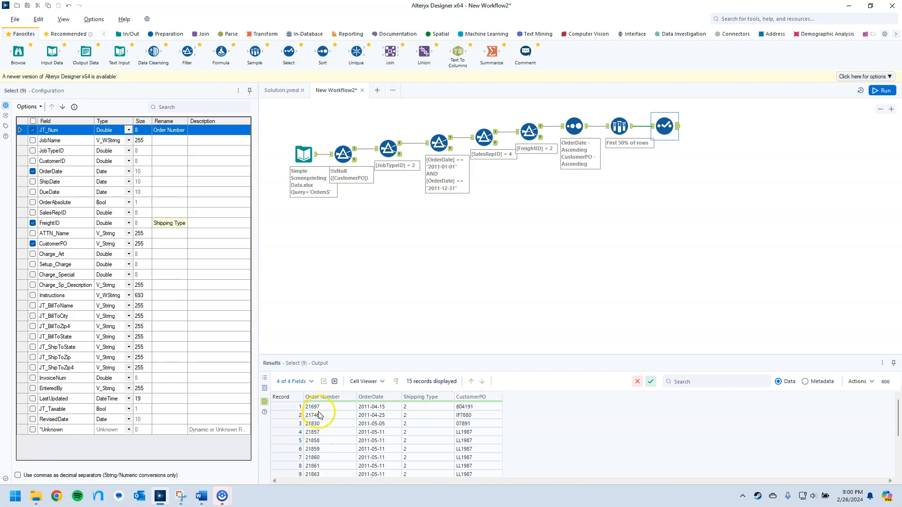
{"action": "scroll", "coordinate": [346, 413], "scroll_direction": "down", "scroll_amount": 3}
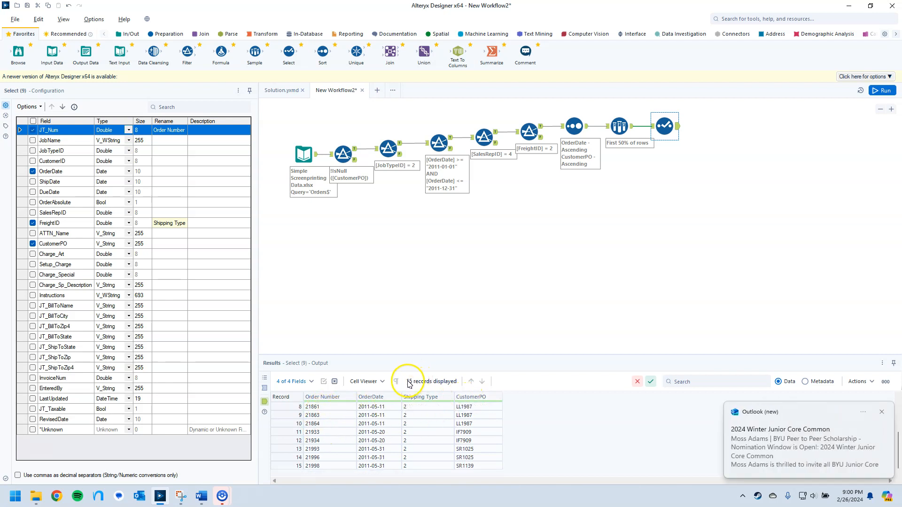
{"action": "left_click", "coordinate": [882, 414]}
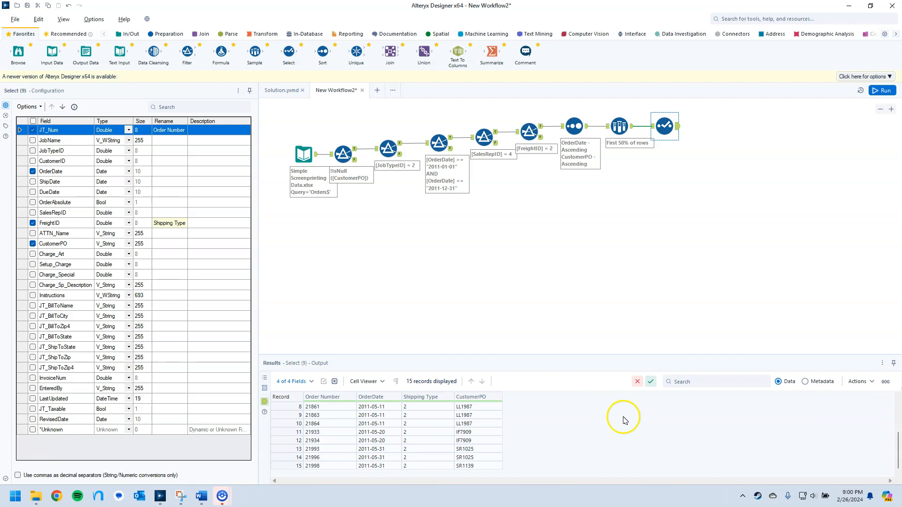
{"action": "scroll", "coordinate": [409, 435], "scroll_direction": "up", "scroll_amount": 3}
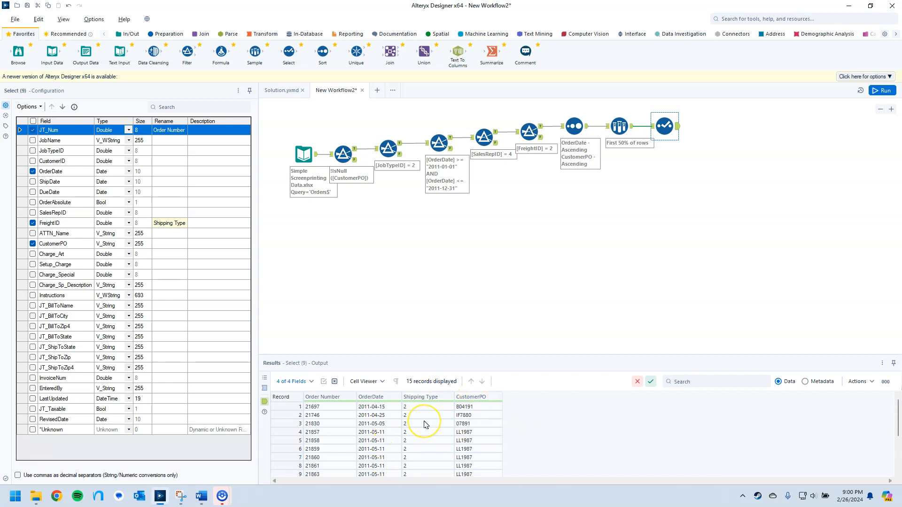